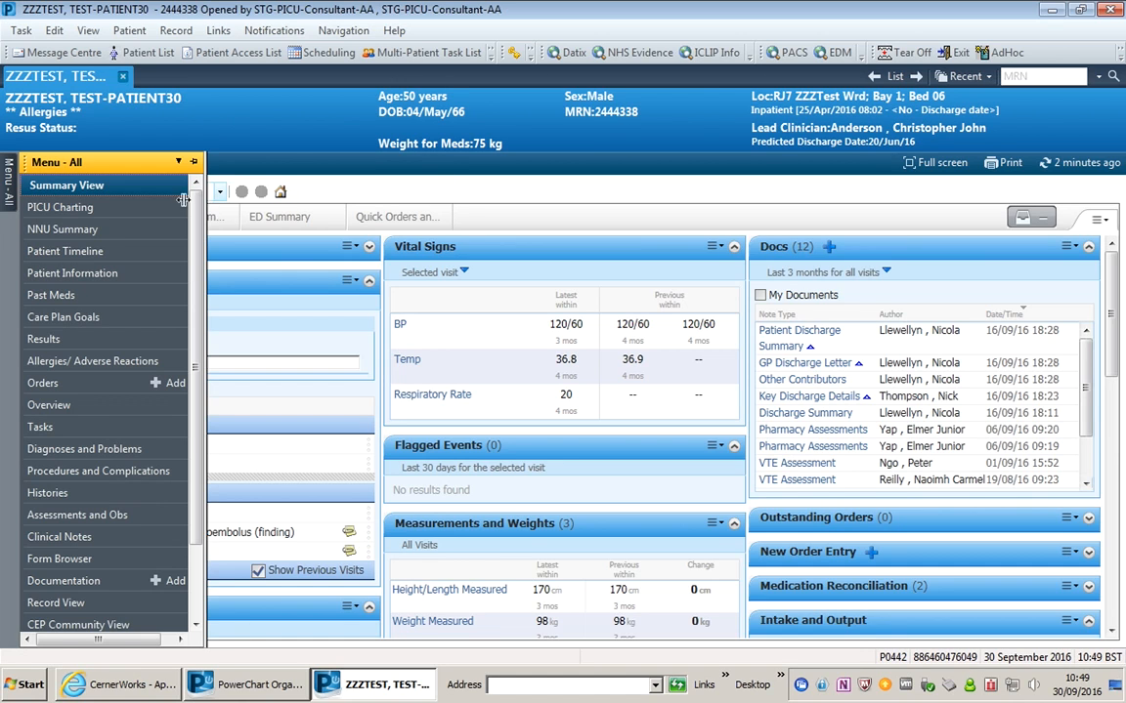
- Open the patient's Summary View showing the Inpatient Summary with problems, vital signs and documents
left_click(135, 190)
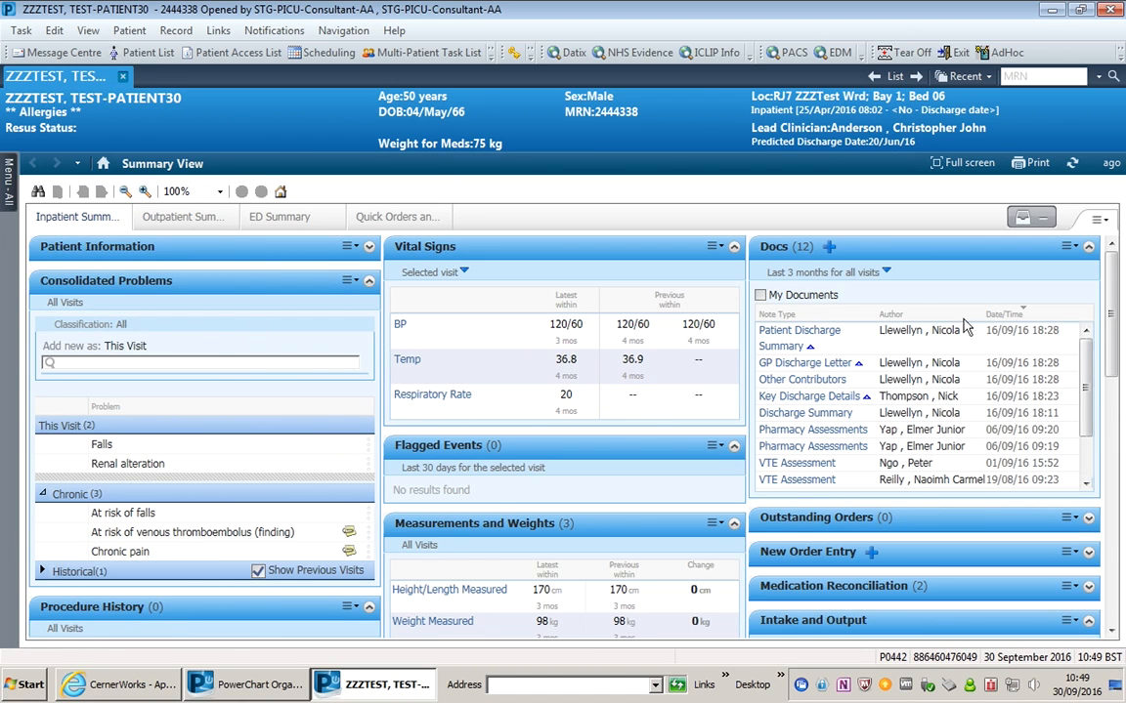
mouse_move(1110, 318)
left_mouse_down()
mouse_move(1111, 333)
mouse_move(1106, 314)
left_mouse_up()
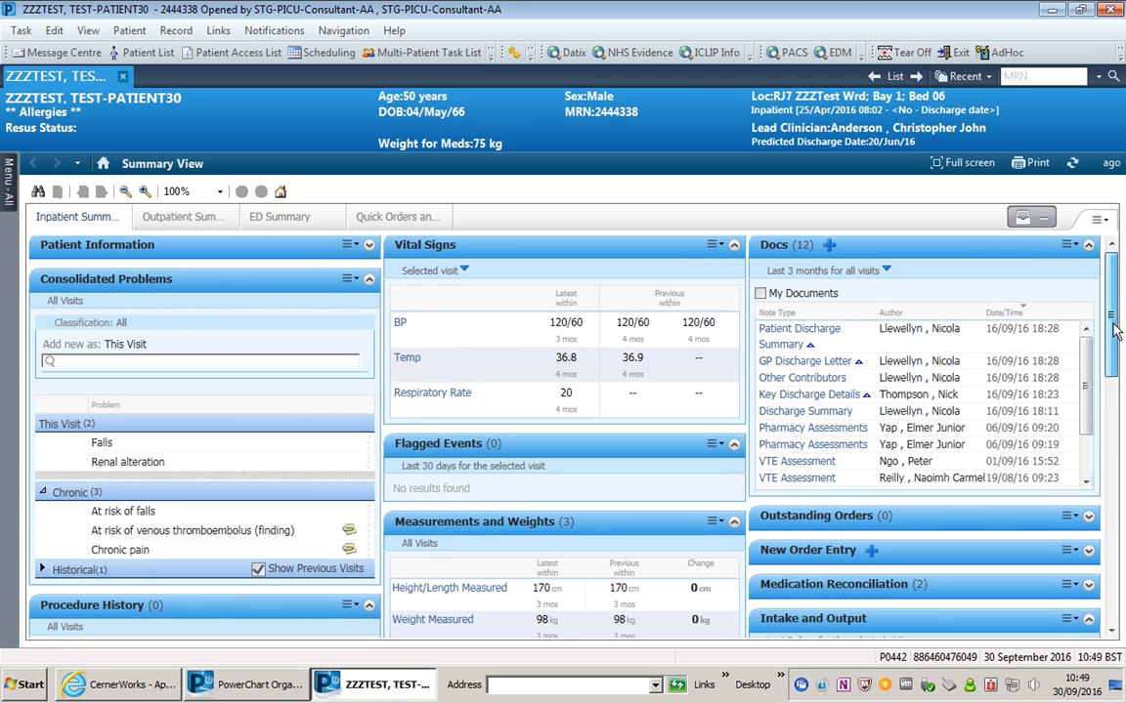
left_click_drag(1113, 326, 1115, 333)
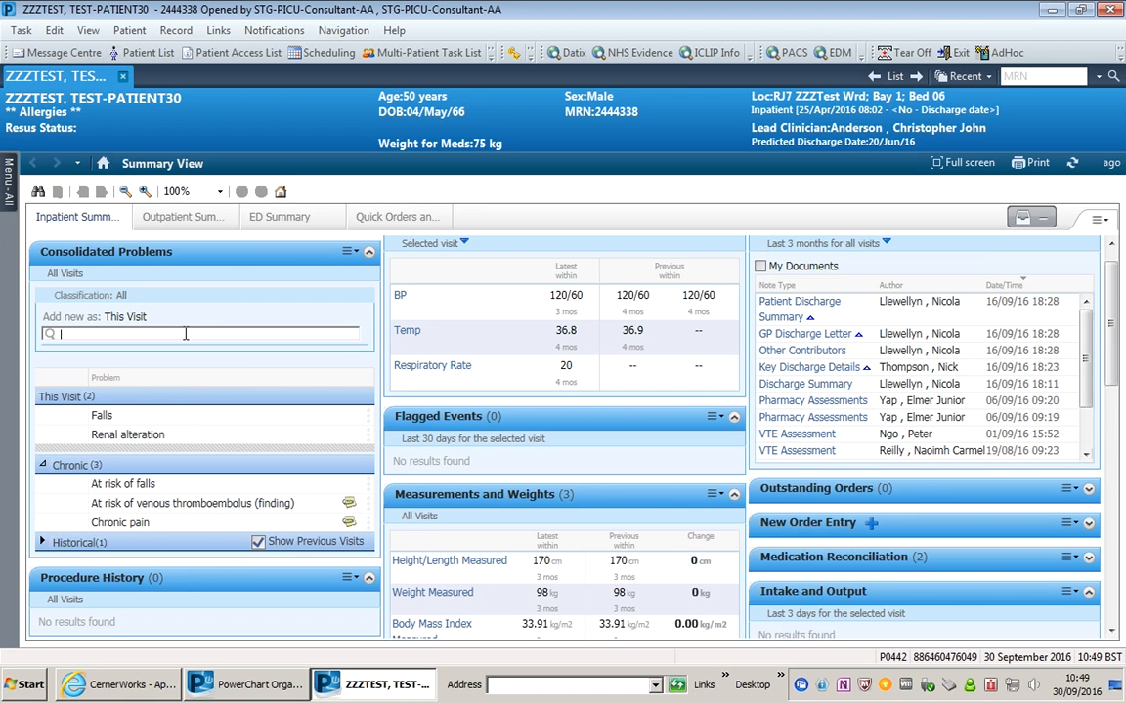
- Search 'pne' and add Pneumonia under This Visit in Consolidated Problems
type("pne")
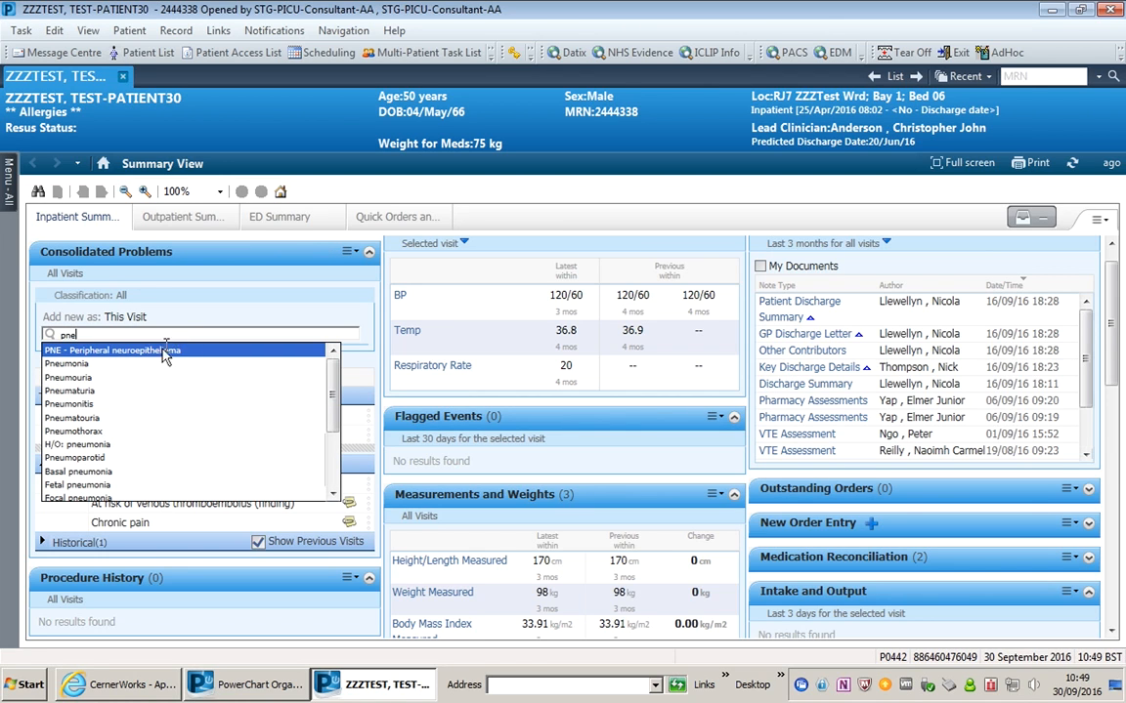
left_click(101, 363)
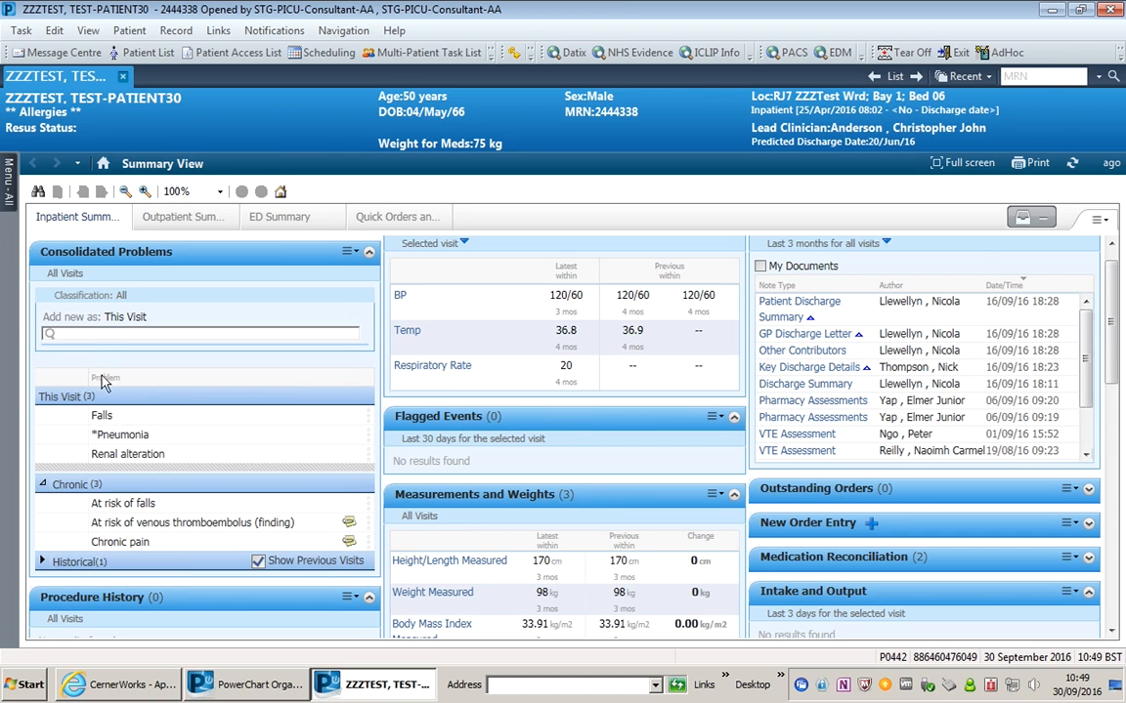
mouse_move(123, 440)
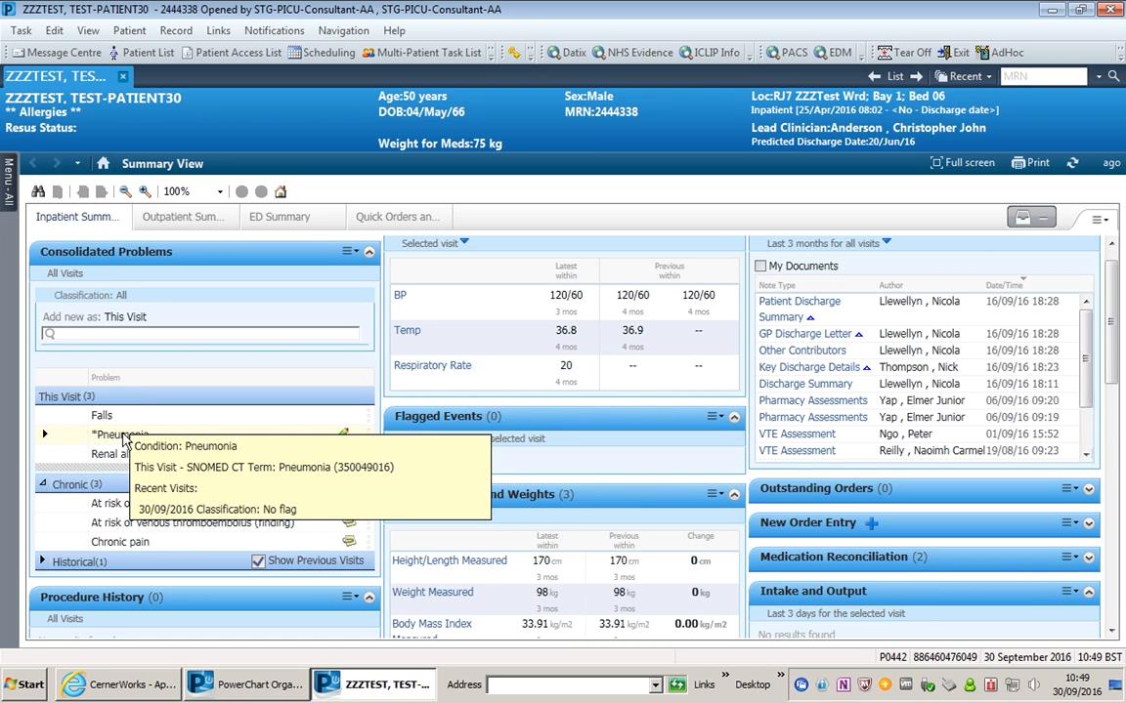
left_click(143, 322)
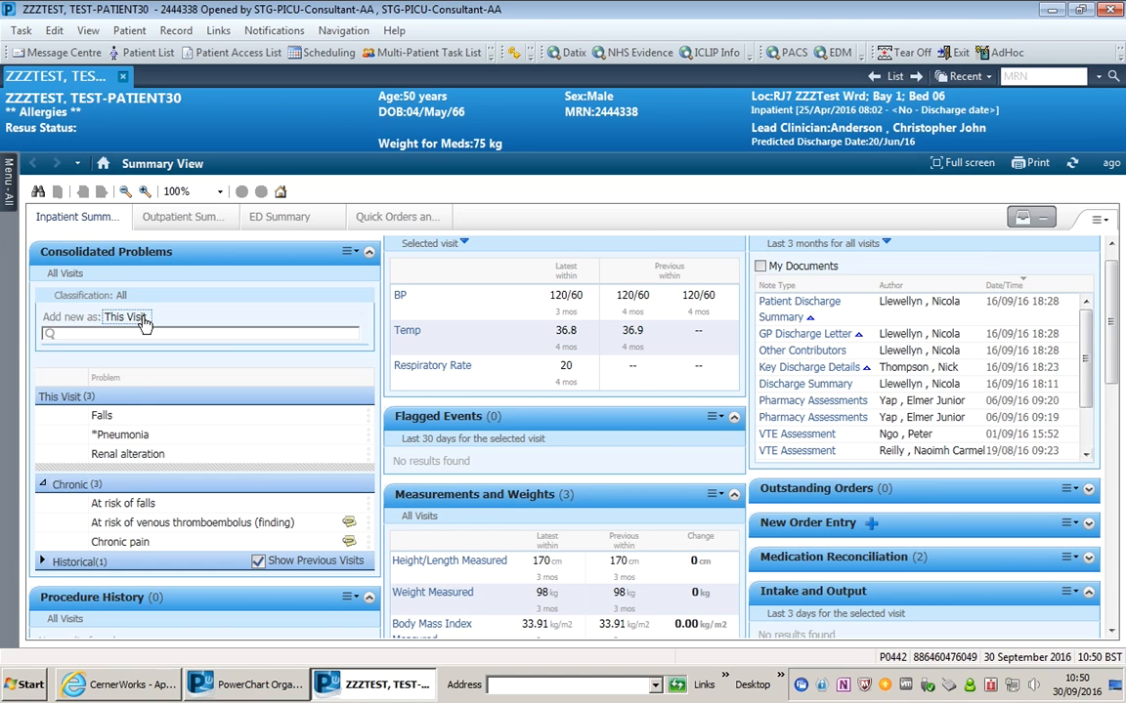
- Set new problems to be added as Chronic, then search 'copd' and add COPD
left_click(143, 319)
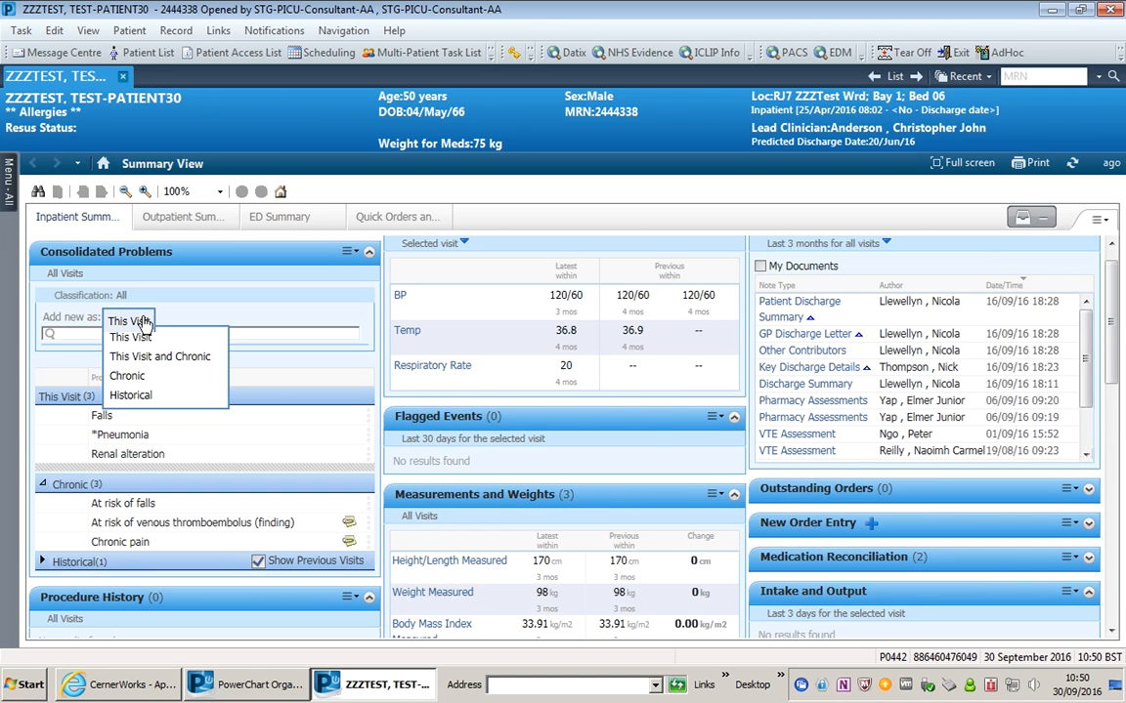
left_click(141, 375)
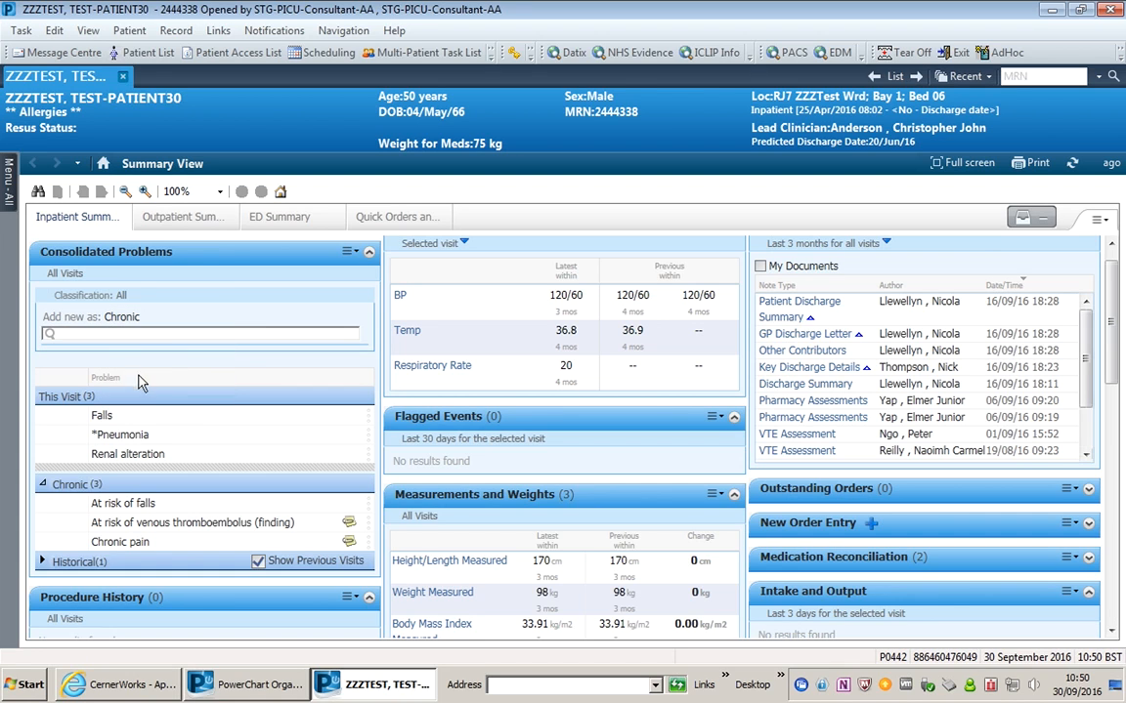
left_click(118, 335)
type("cop")
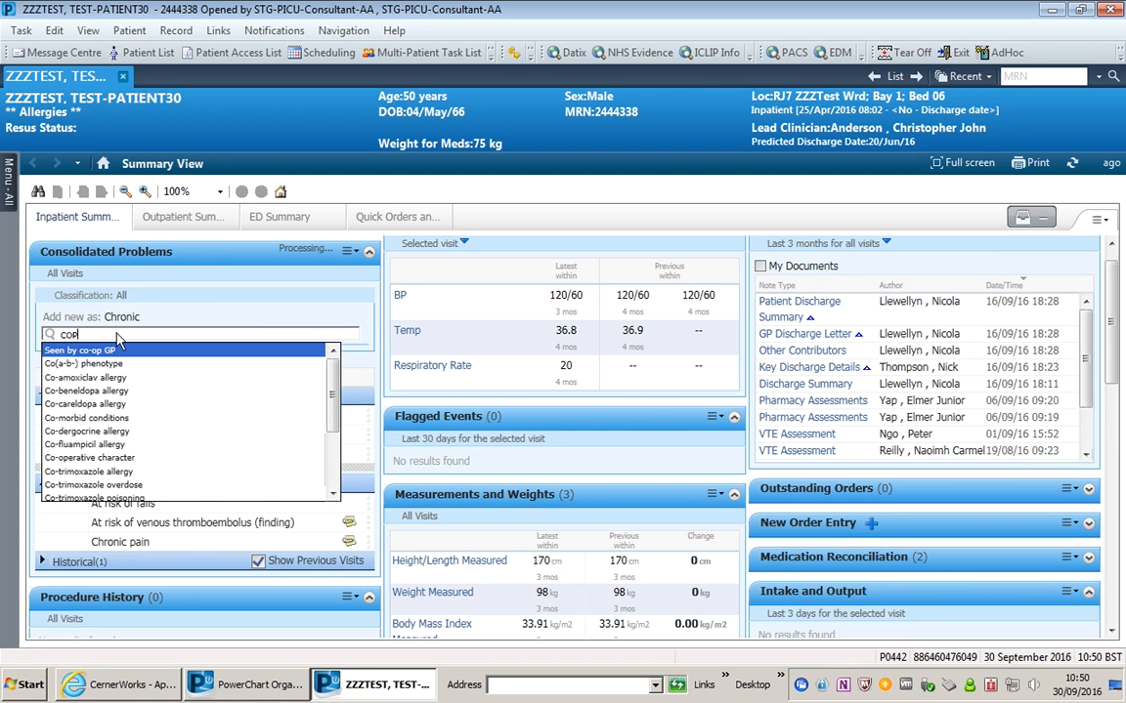
type("d")
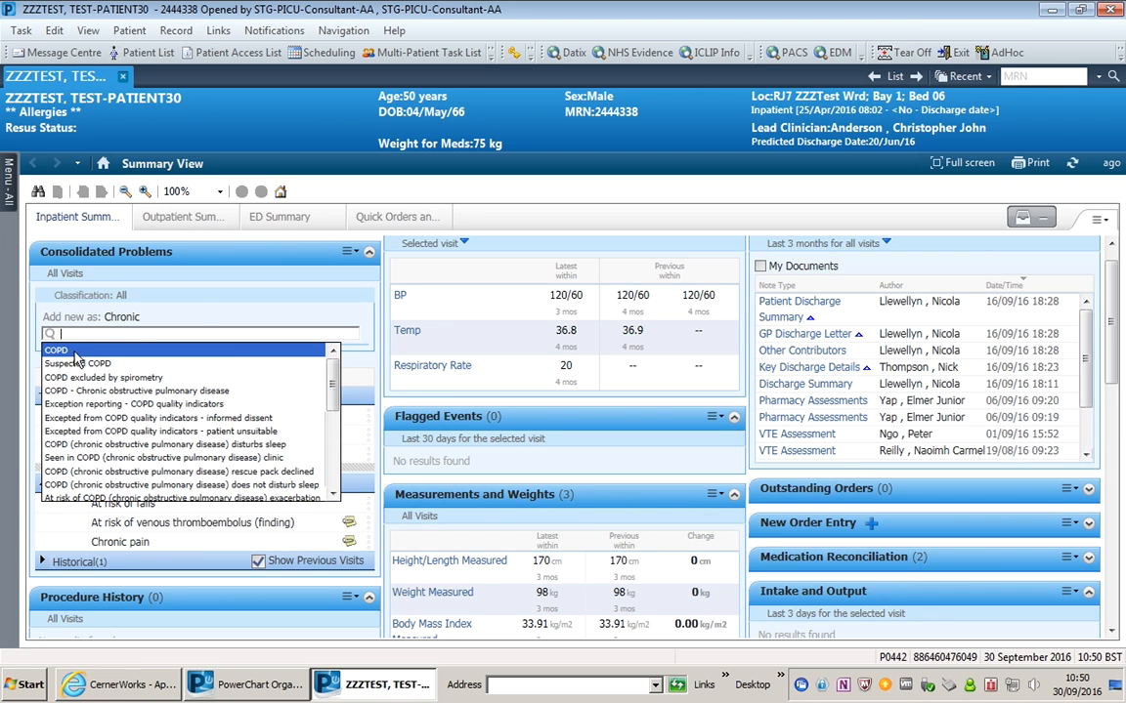
left_click(76, 352)
mouse_move(124, 567)
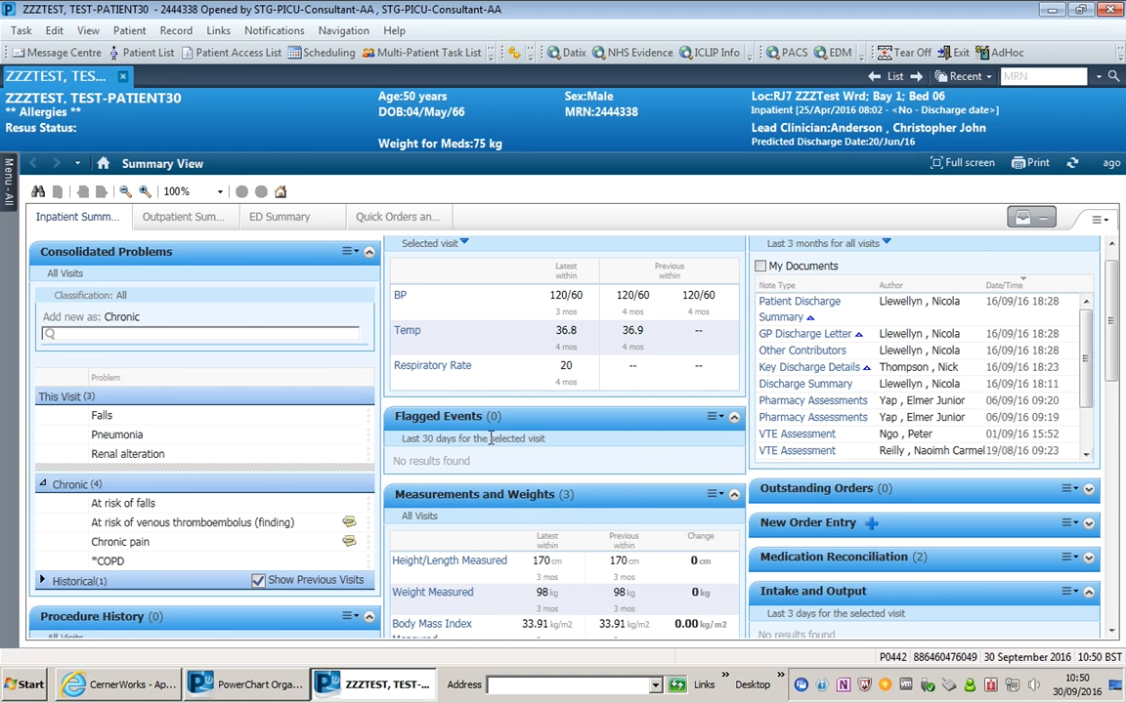
mouse_move(300, 430)
mouse_move(275, 445)
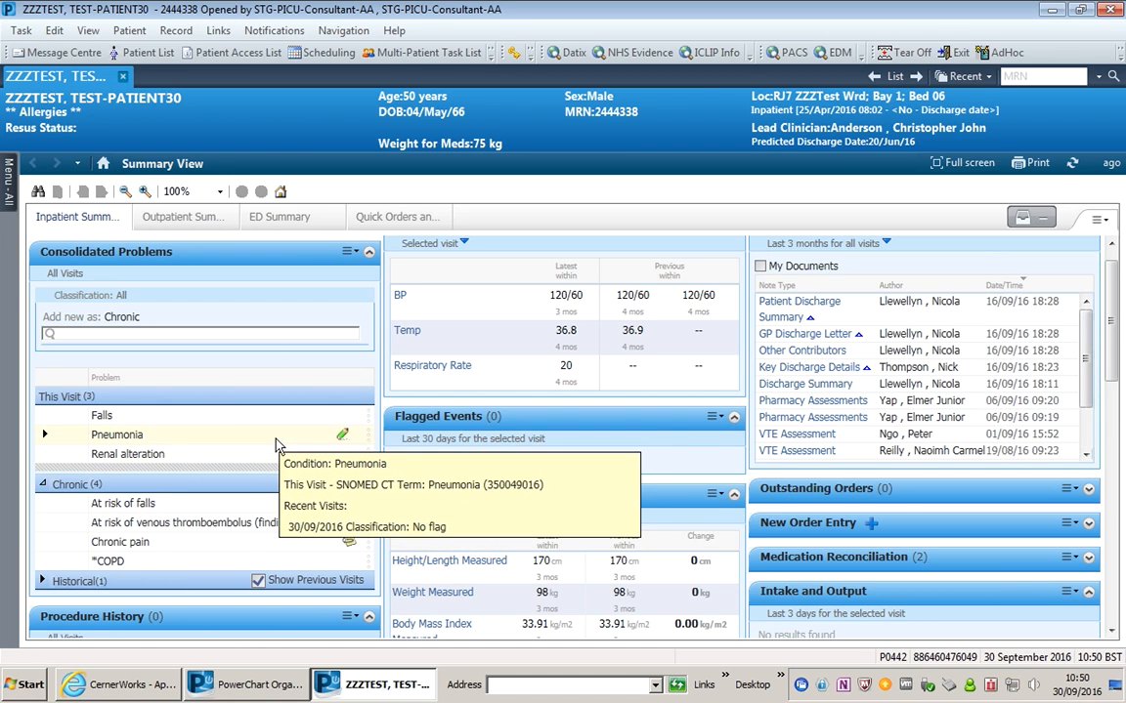
mouse_move(217, 566)
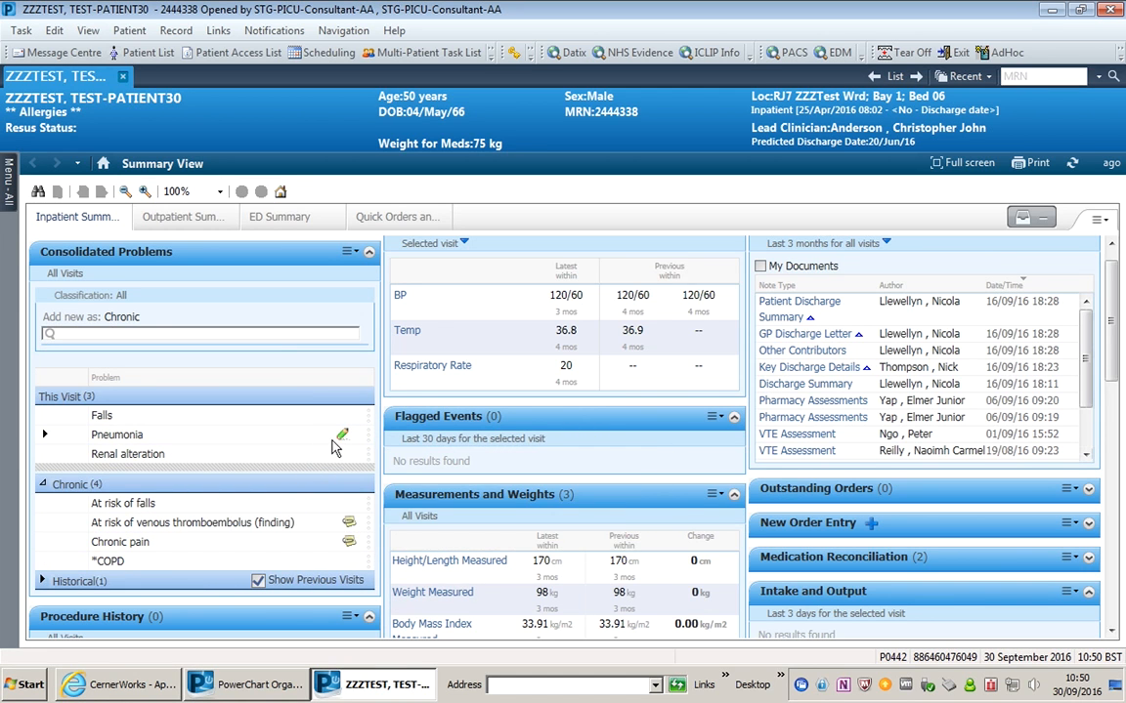
- Open the Pneumonia diagnosis and rank it Primary
left_click(341, 438)
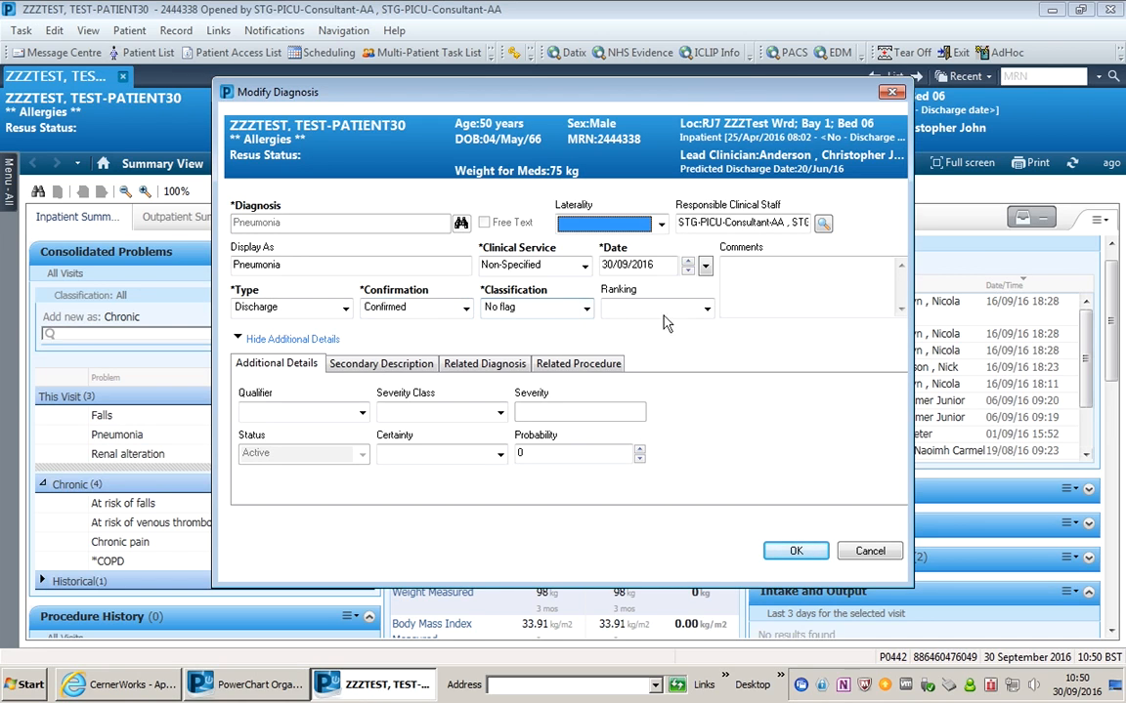
left_click(707, 309)
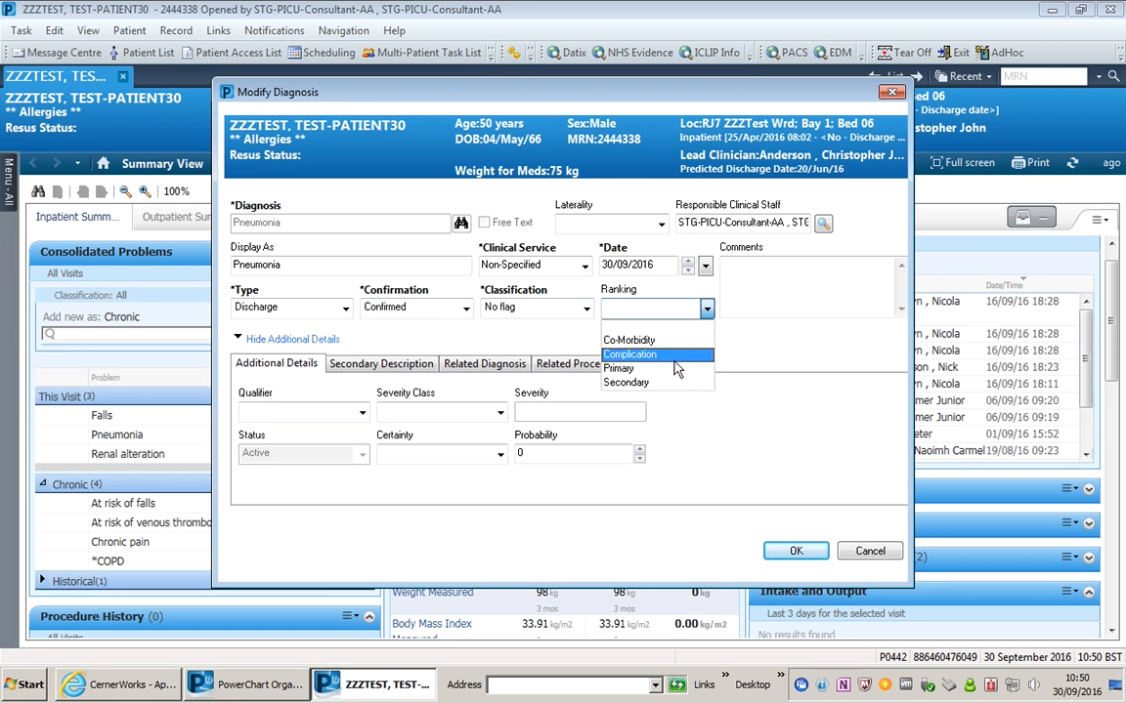
left_click(626, 368)
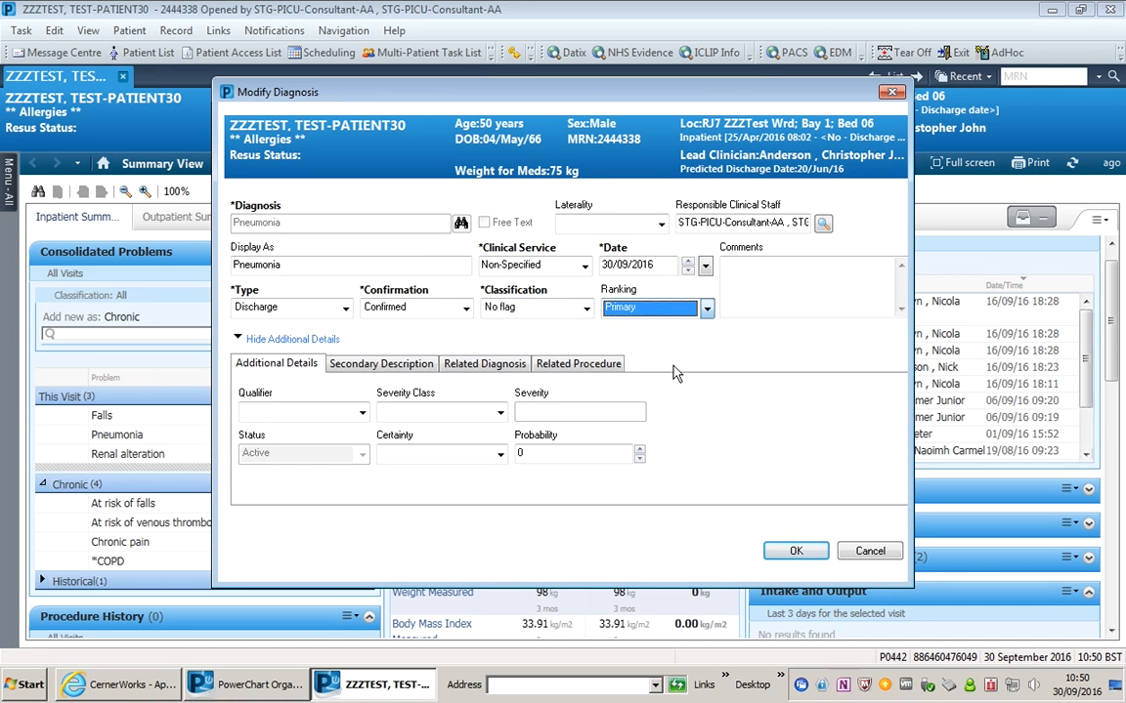
left_click(706, 309)
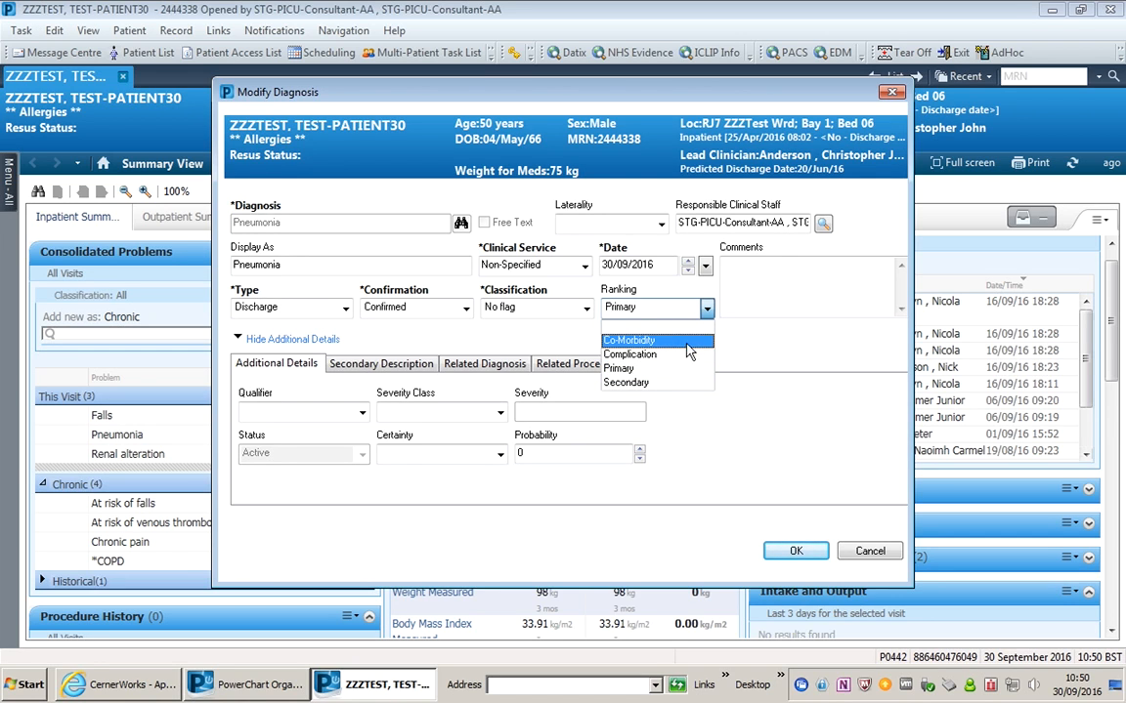
left_click(682, 378)
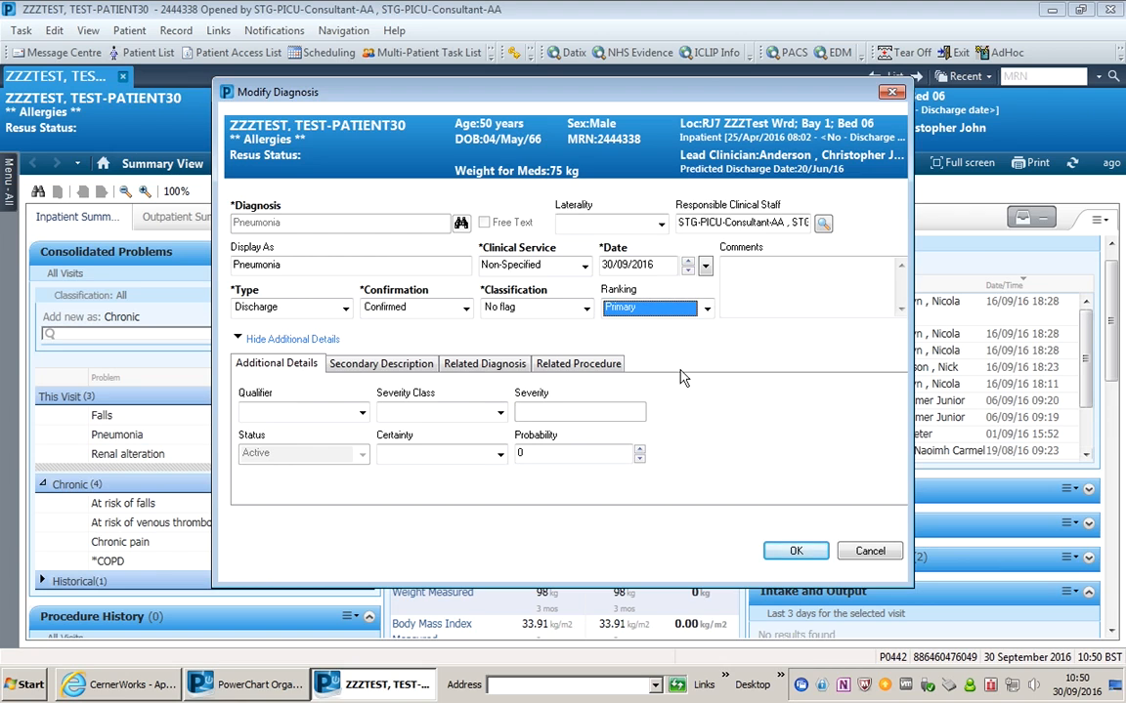
- Remove 'Bilateral' from Display As so it reads Pneumonia, and save the diagnosis
left_click(769, 294)
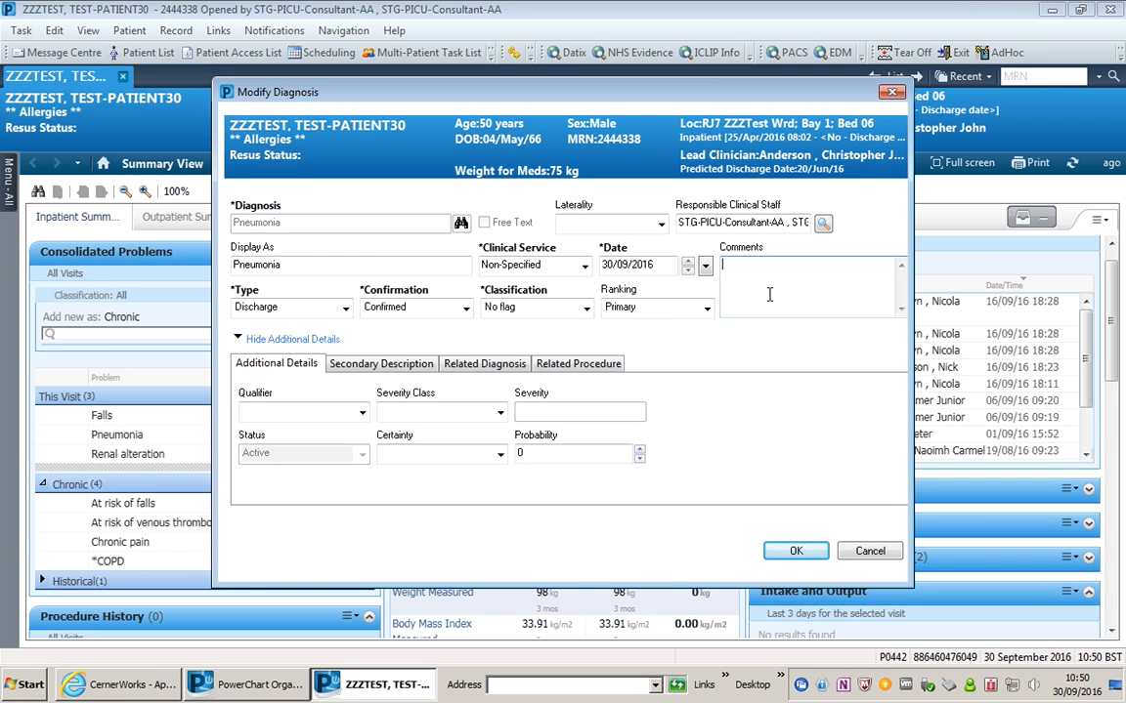
left_click(337, 267)
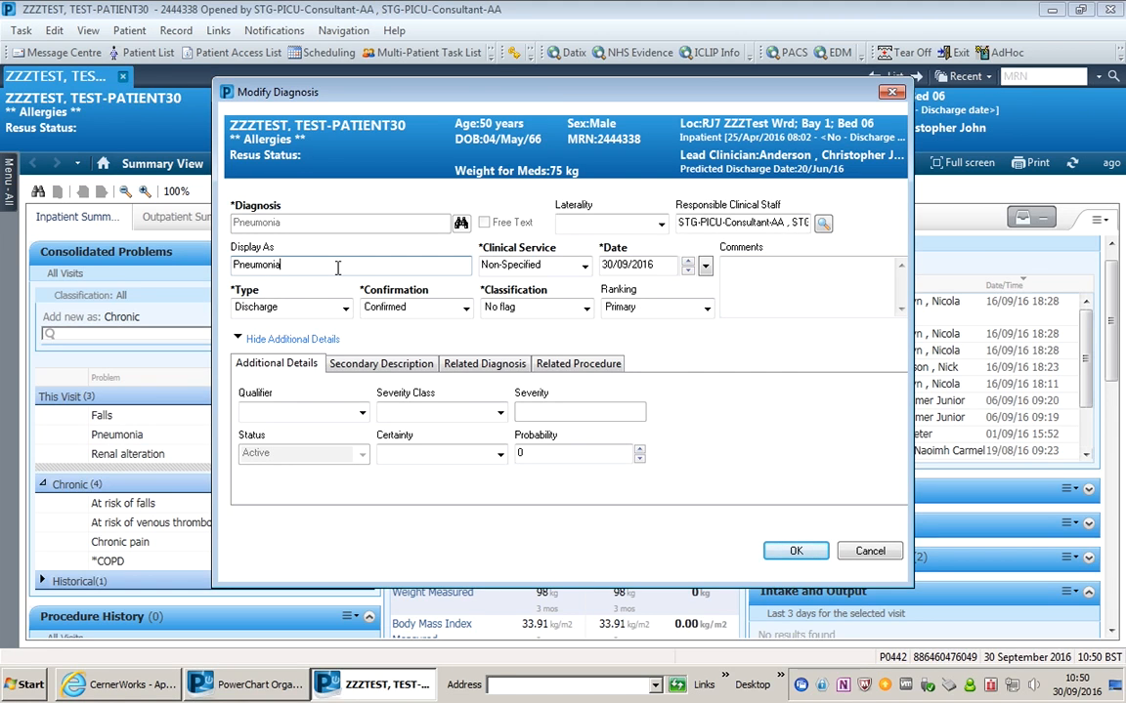
key("Home")
type("Bilatera")
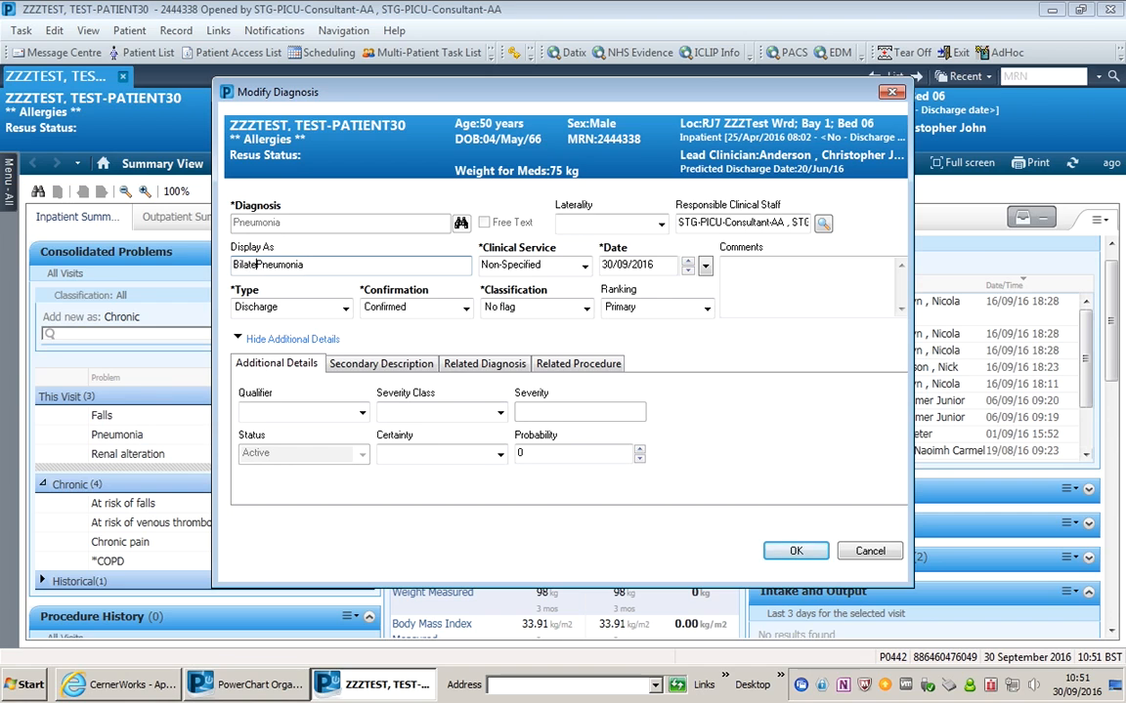
type("l")
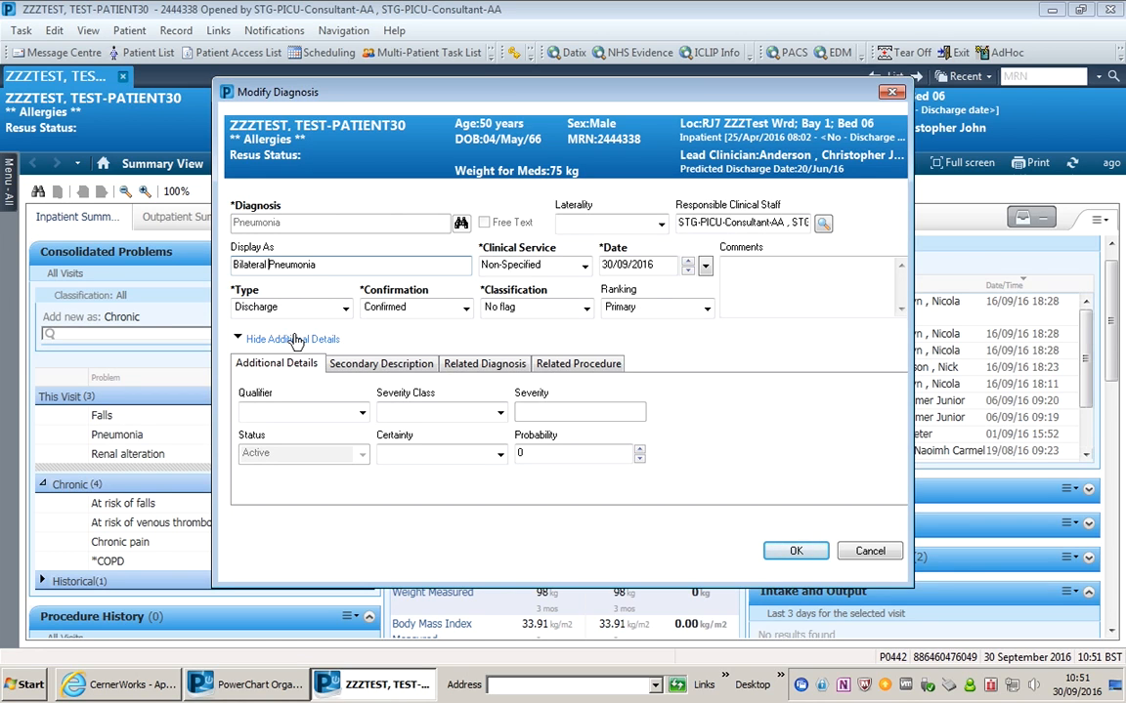
key("BackSpace")
key("BackSpace")
key("BackSpace")
key("BackSpace")
key("BackSpace")
key("BackSpace")
key("BackSpace")
key("BackSpace")
key("BackSpace")
key("BackSpace")
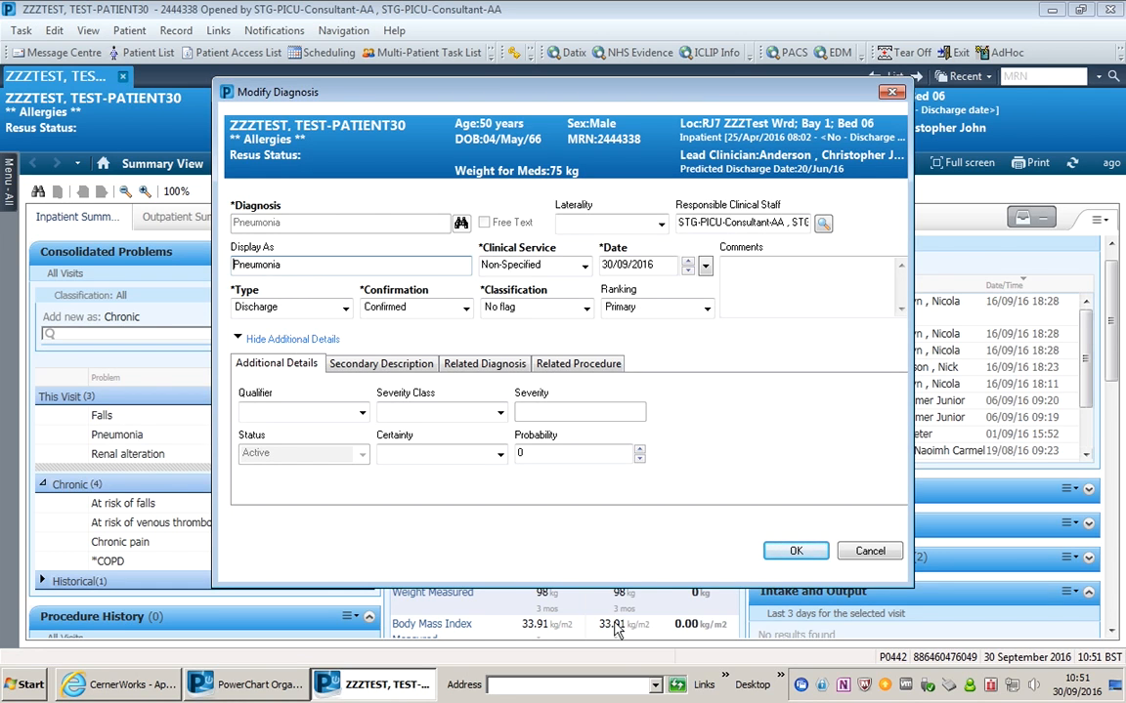
left_click(795, 551)
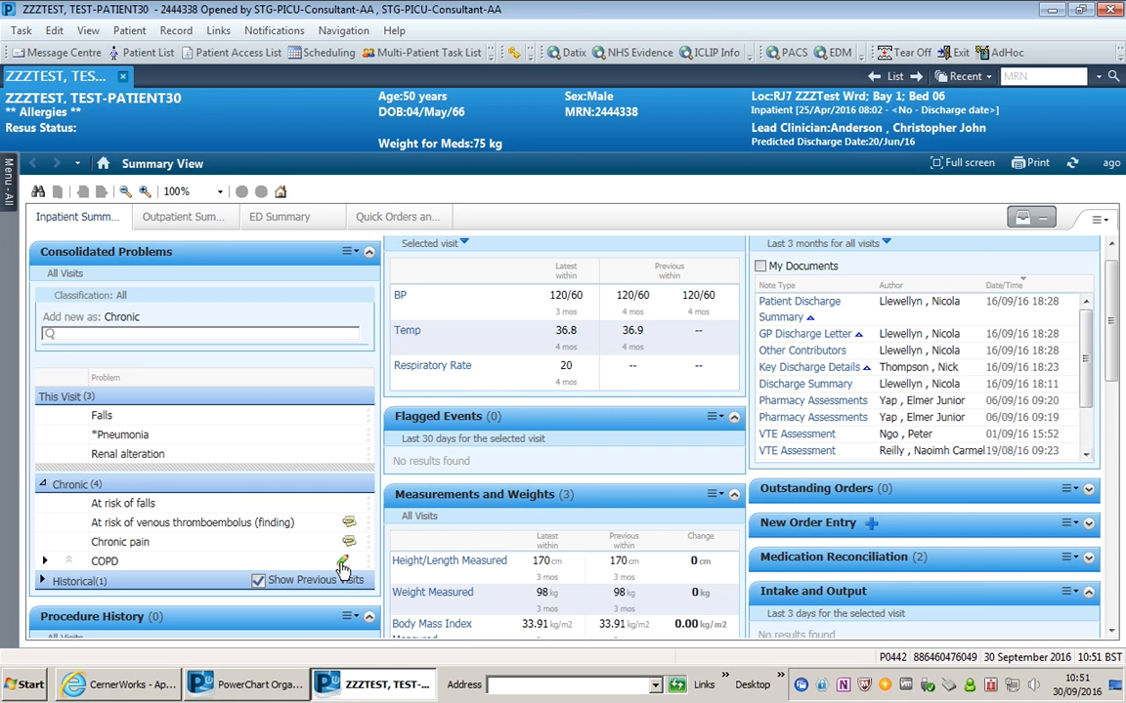
- Scroll the Summary View down to the empty Procedure History panel
left_click_drag(1114, 373, 1113, 446)
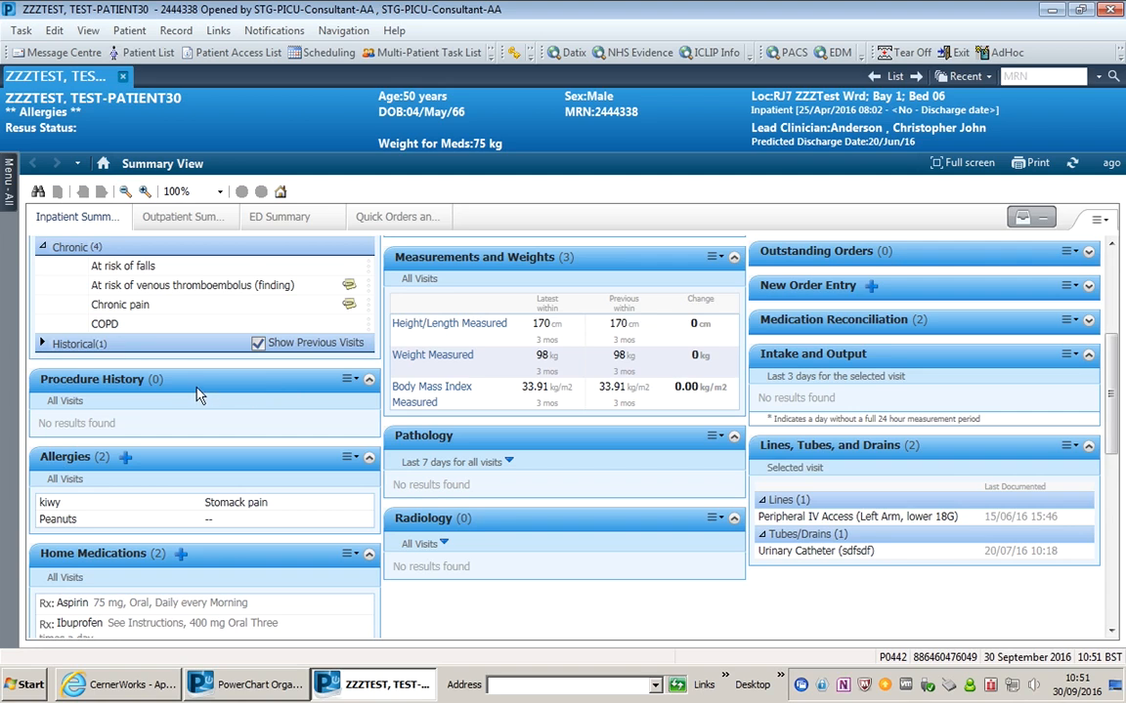
- Add a new Procedure History entry and search SNOMED CT procedures for 'laparotomy'
left_click(128, 387)
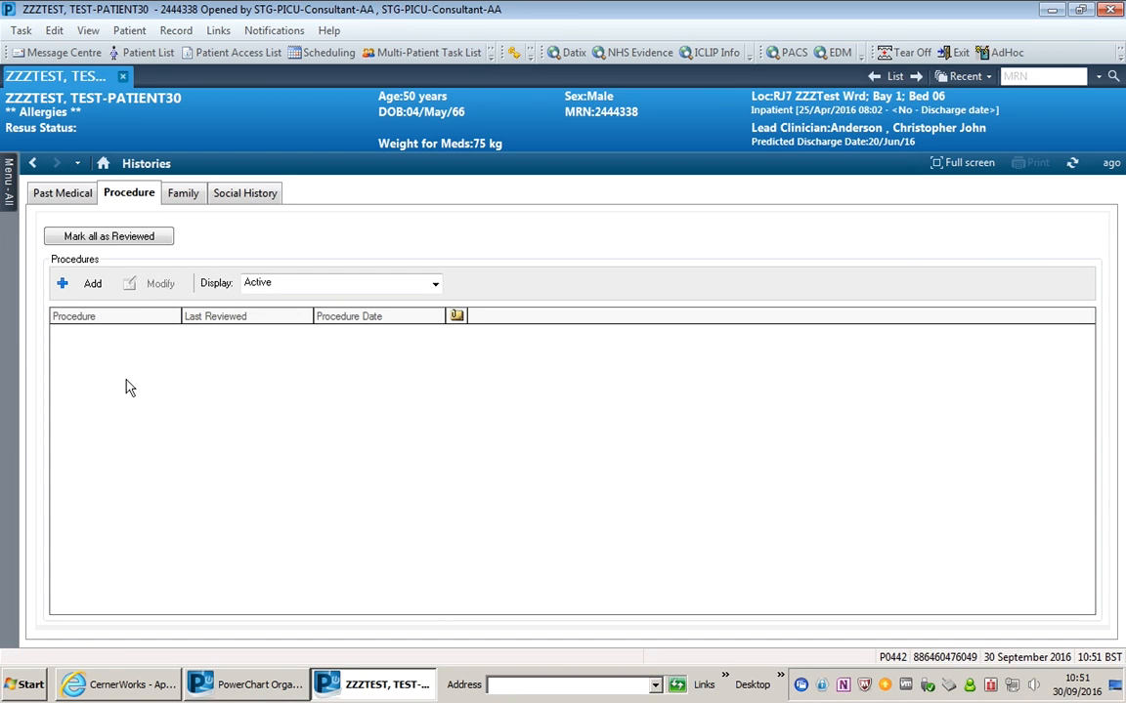
left_click(92, 289)
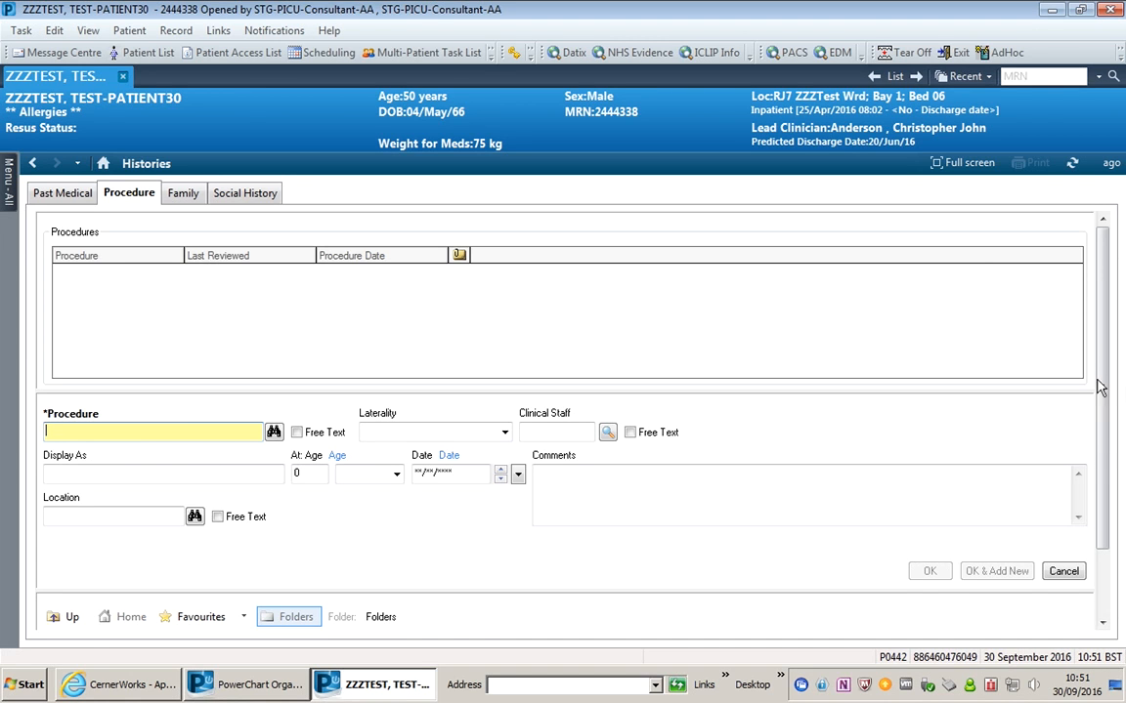
scroll(1105, 423, "down", 1)
scroll(1105, 423, "down", 3)
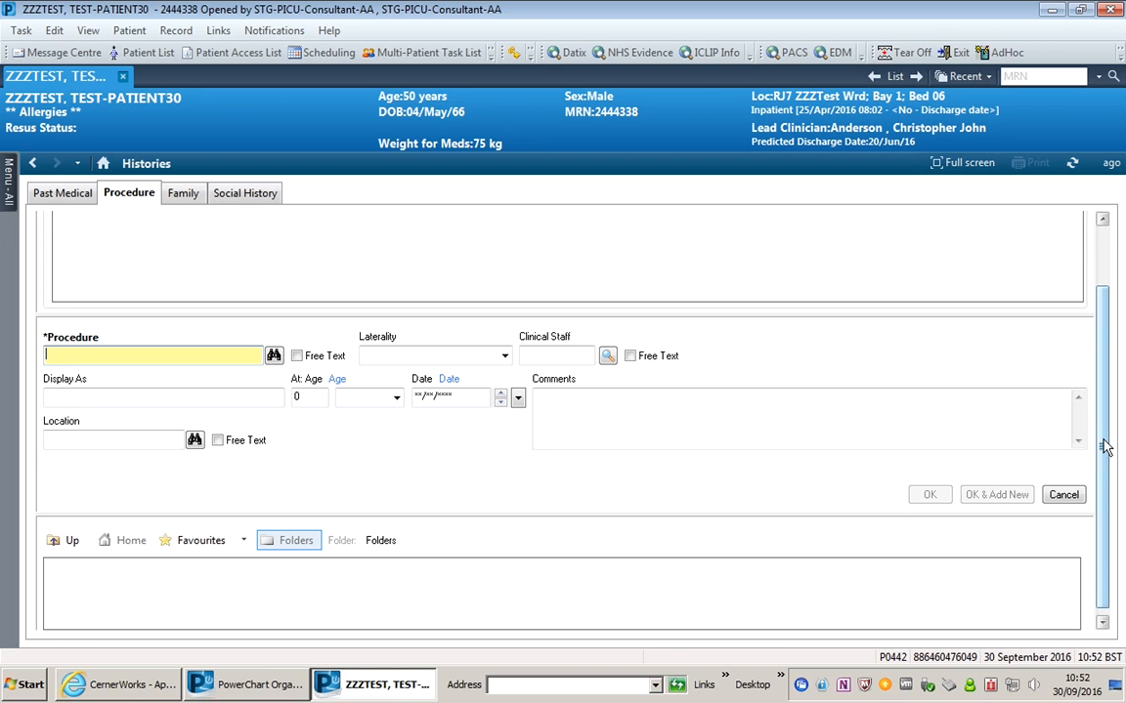
type("laparotomy")
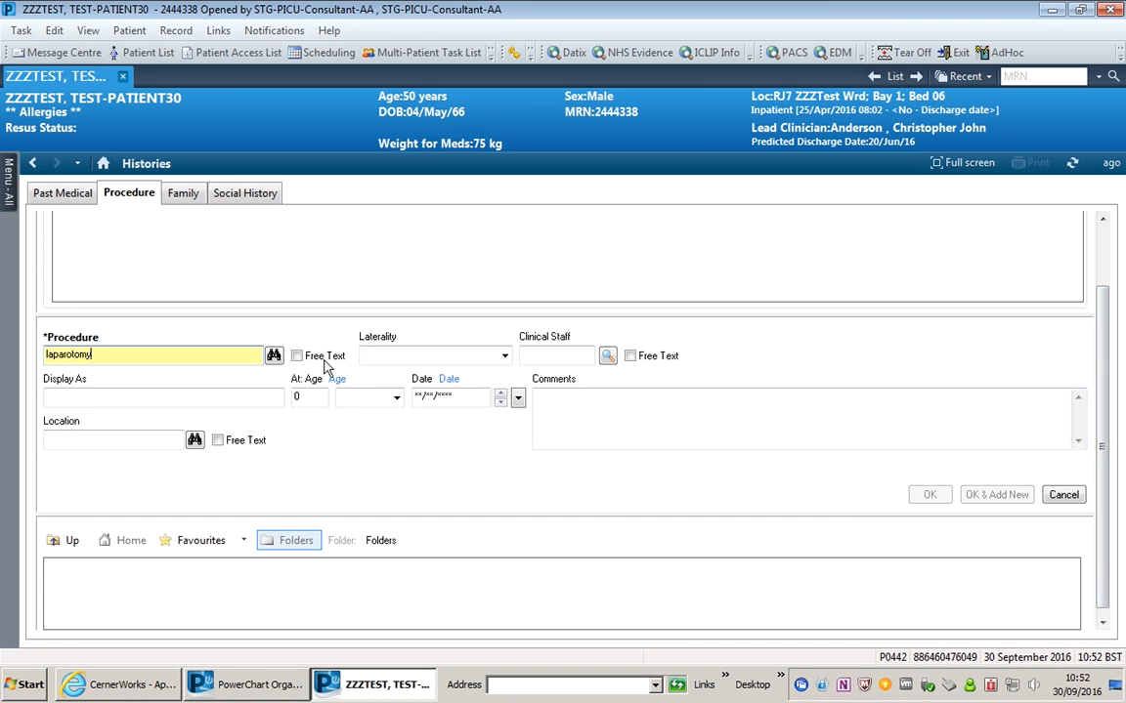
left_click(275, 357)
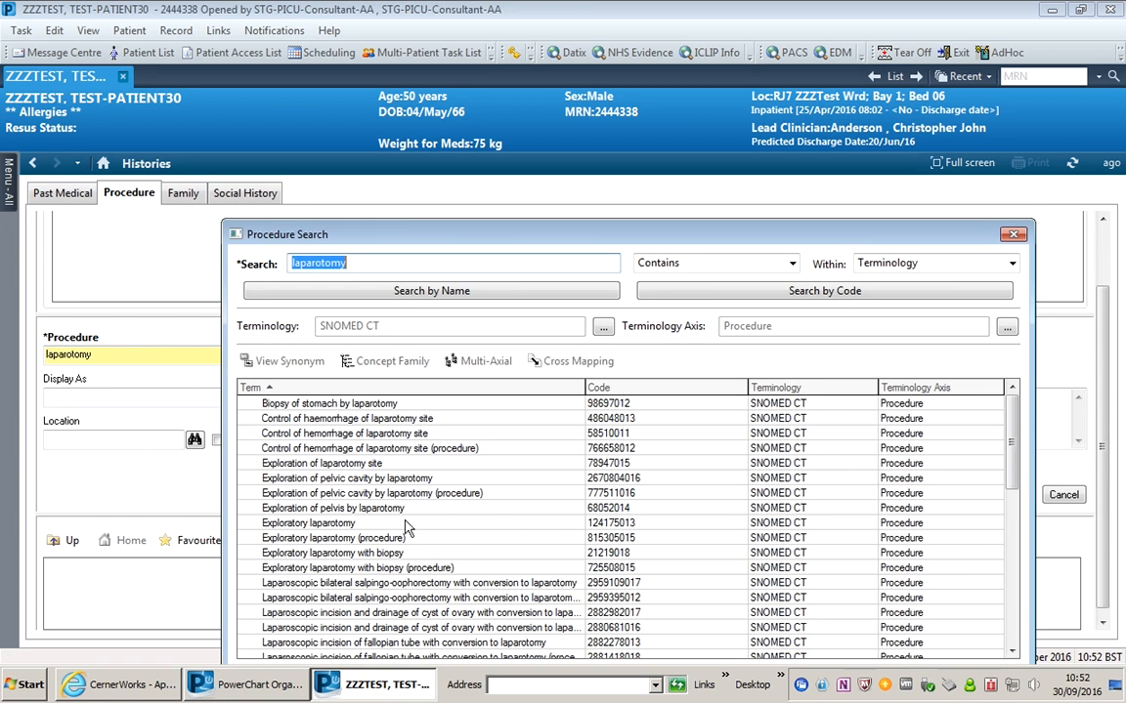
- Pick Exploratory laparotomy from the Procedure Search results and confirm it
left_click(408, 524)
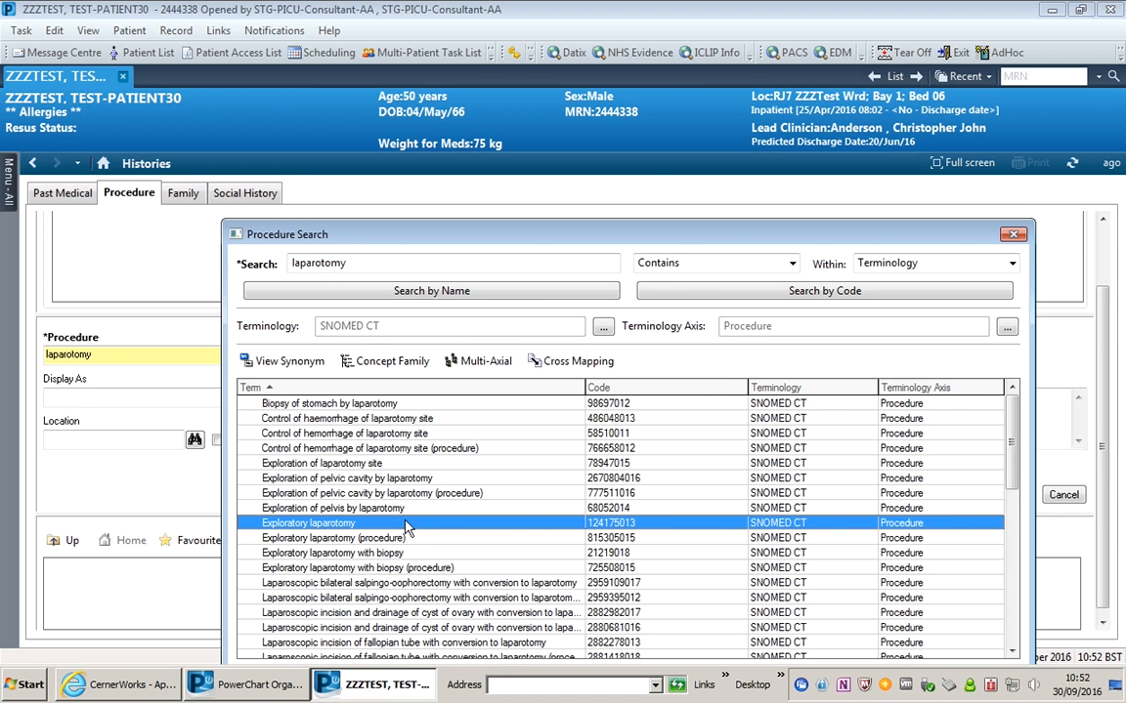
left_click_drag(633, 88, 625, 81)
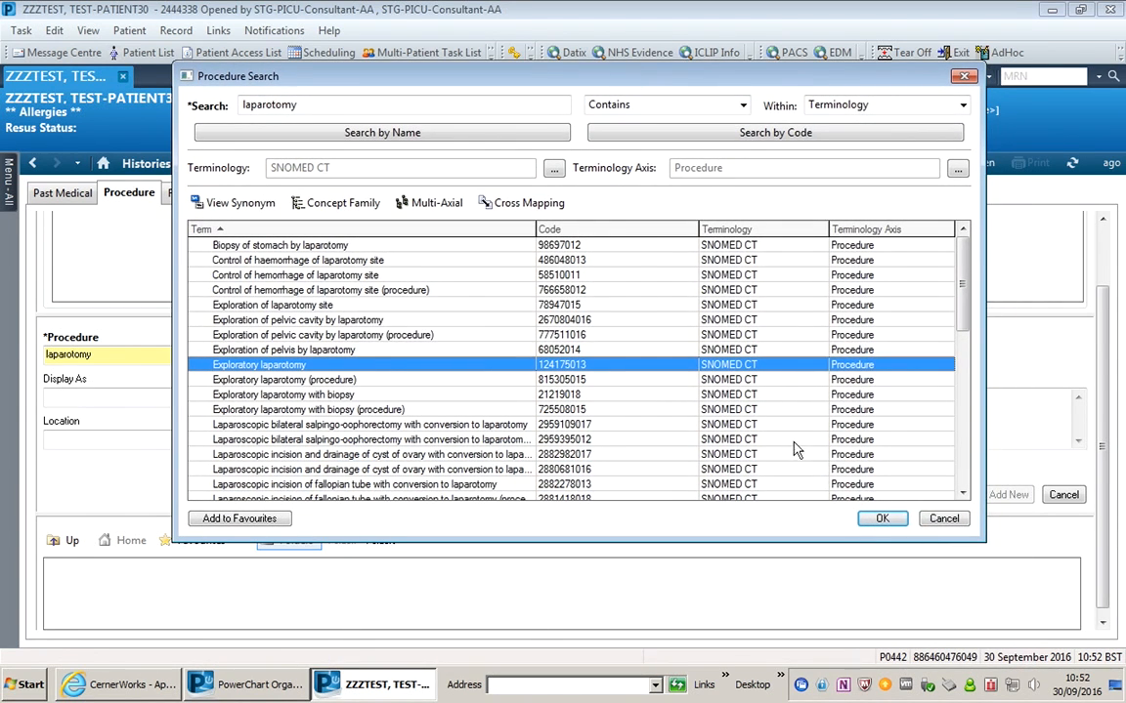
left_click(882, 519)
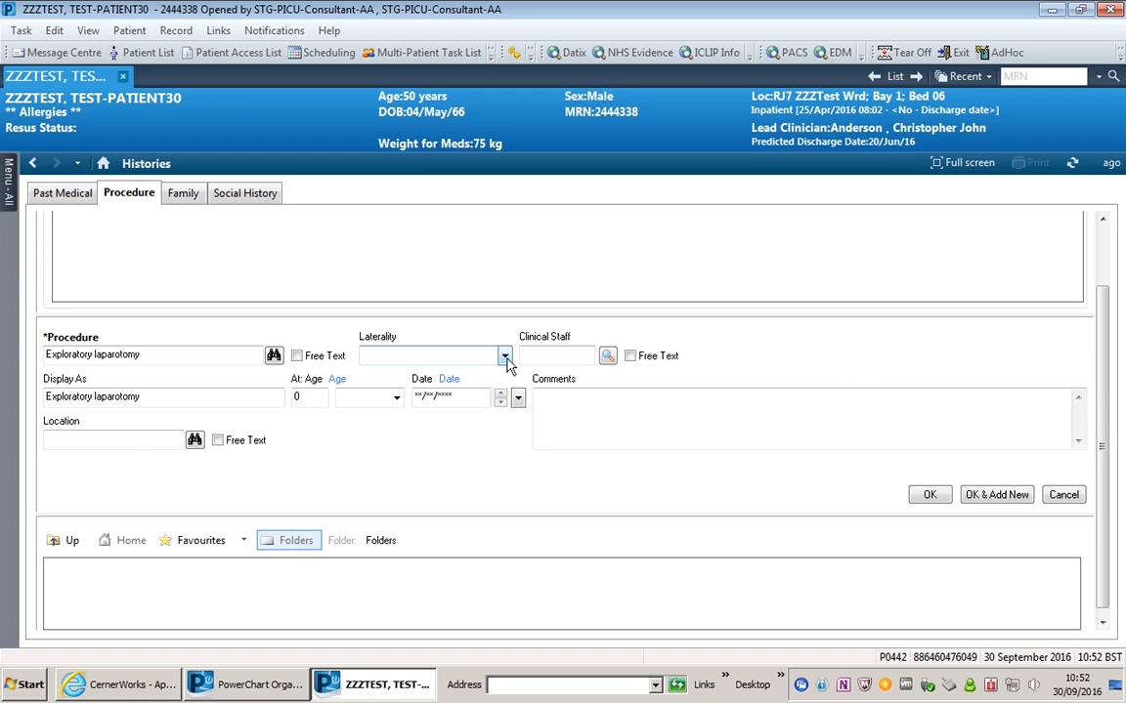
- Enter the responsible clinician's name in Clinical Staff and resolve it
left_click(552, 357)
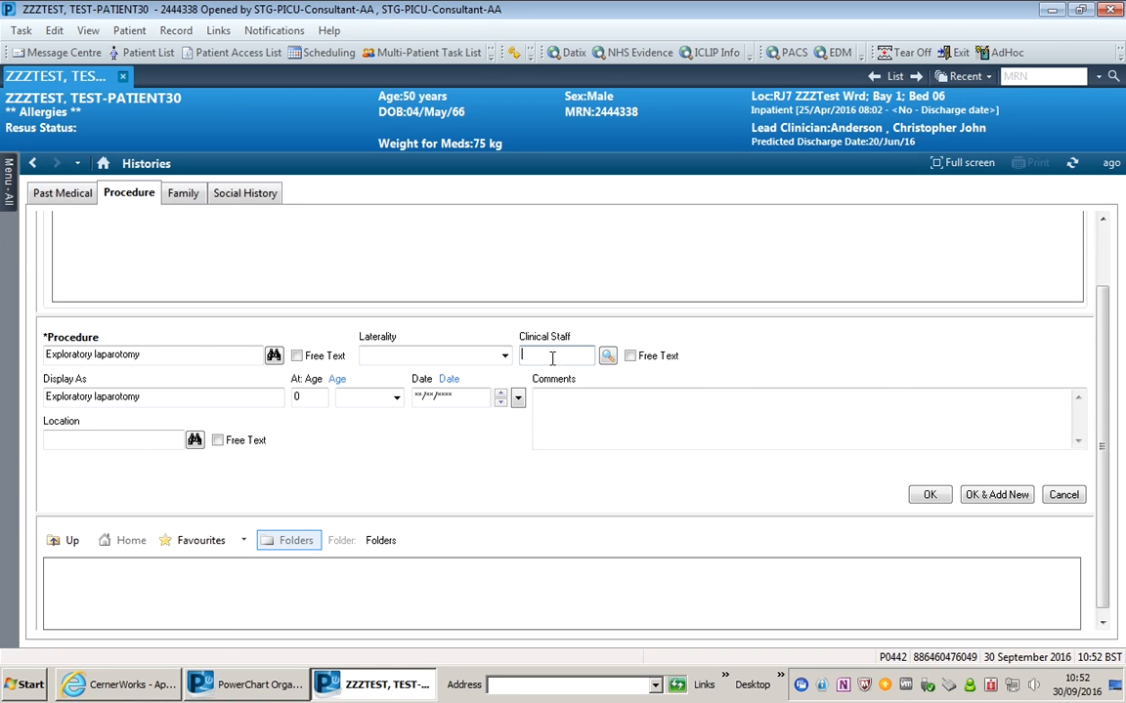
left_click(607, 355)
- Set the location to RJ7 St Georges and save the Exploratory laparotomy entry
left_click(195, 440)
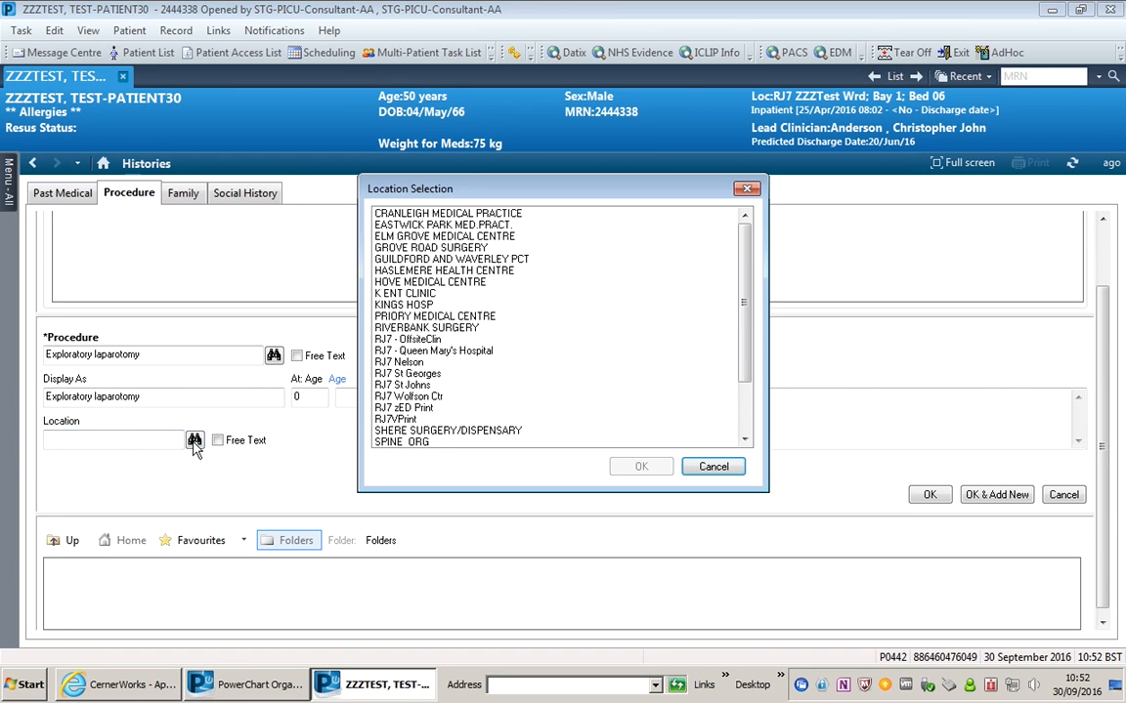
left_click(433, 376)
left_click(643, 467)
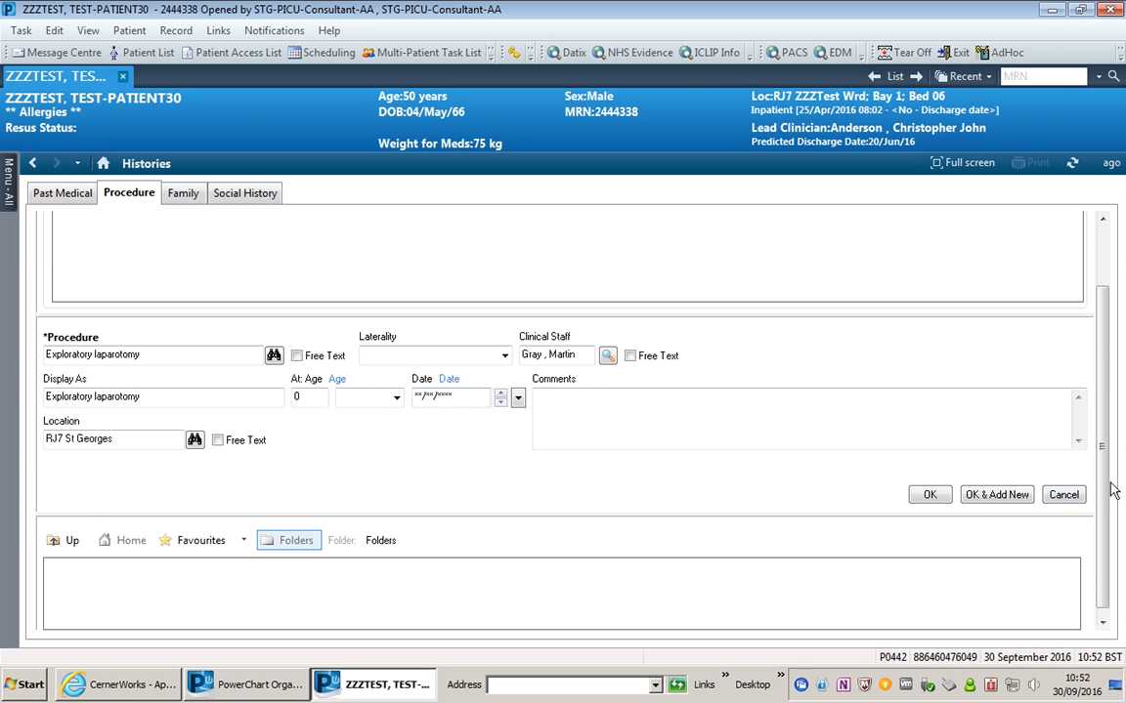
left_click_drag(1107, 490, 1107, 581)
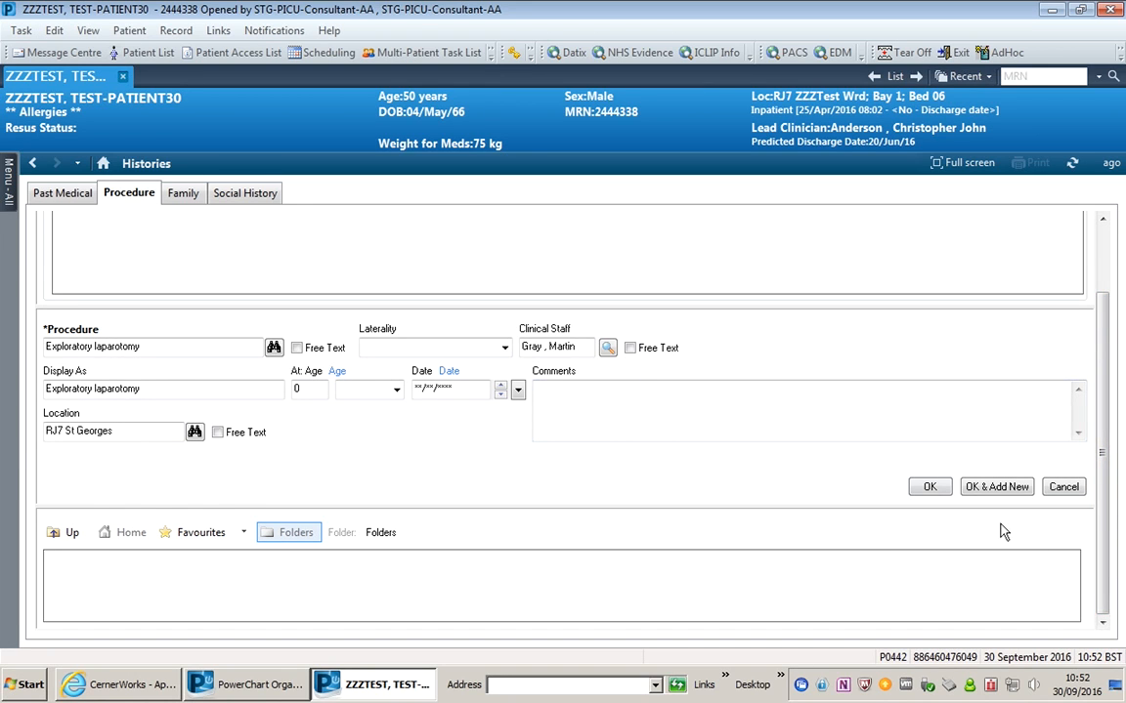
left_click(930, 487)
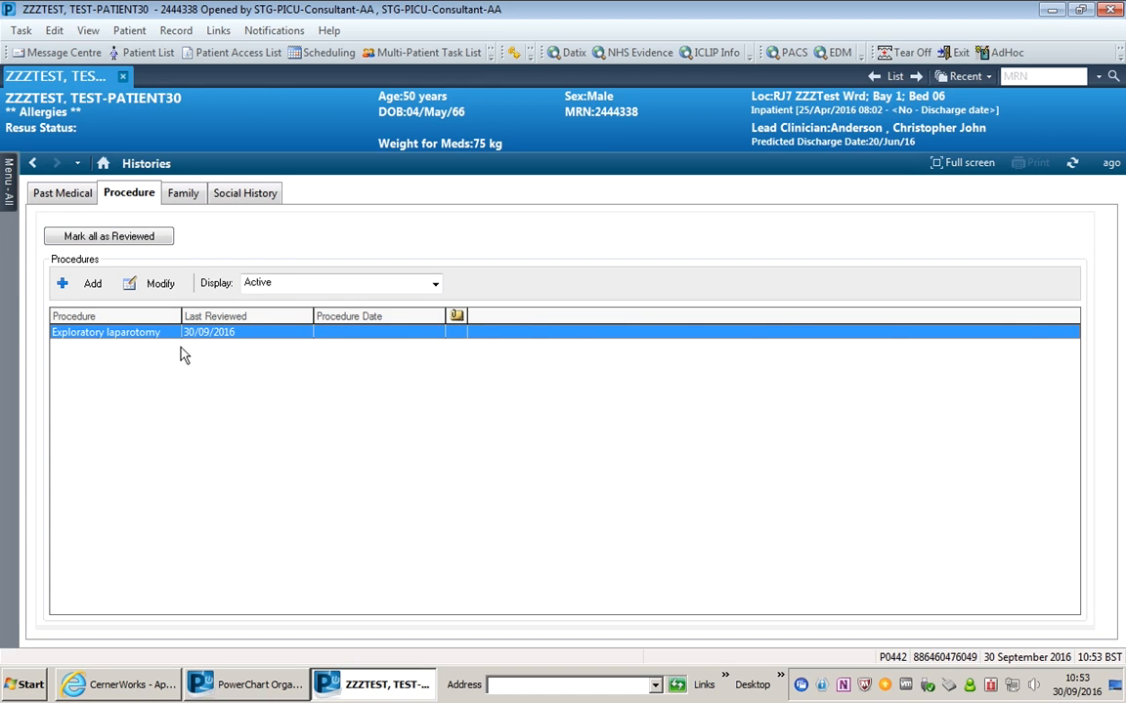
- Go back to the refreshed Summary View and check Exploratory laparotomy under Procedure History
left_click(34, 164)
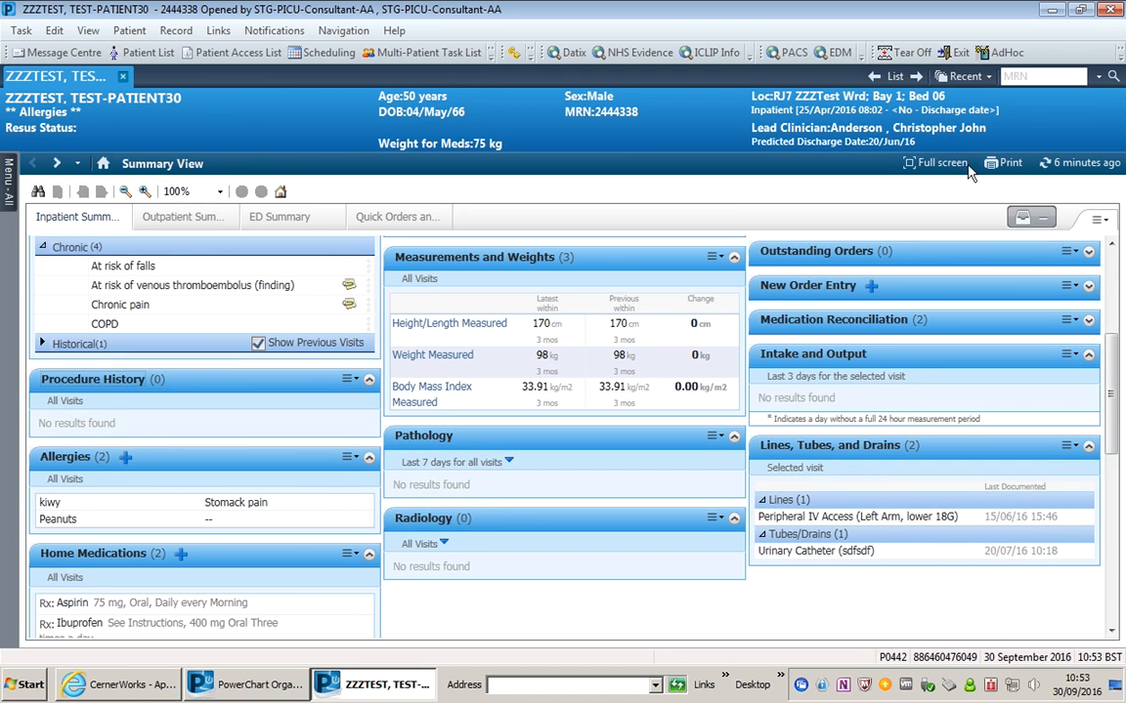
left_click(1061, 164)
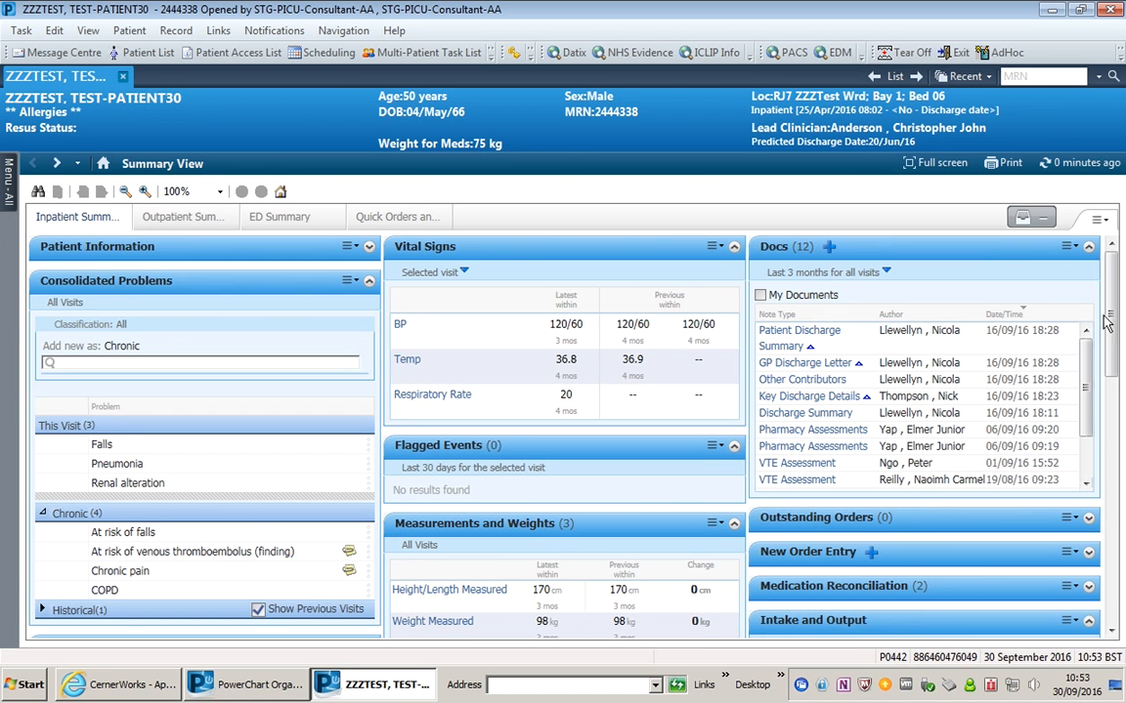
scroll(1110, 322, "down", 4)
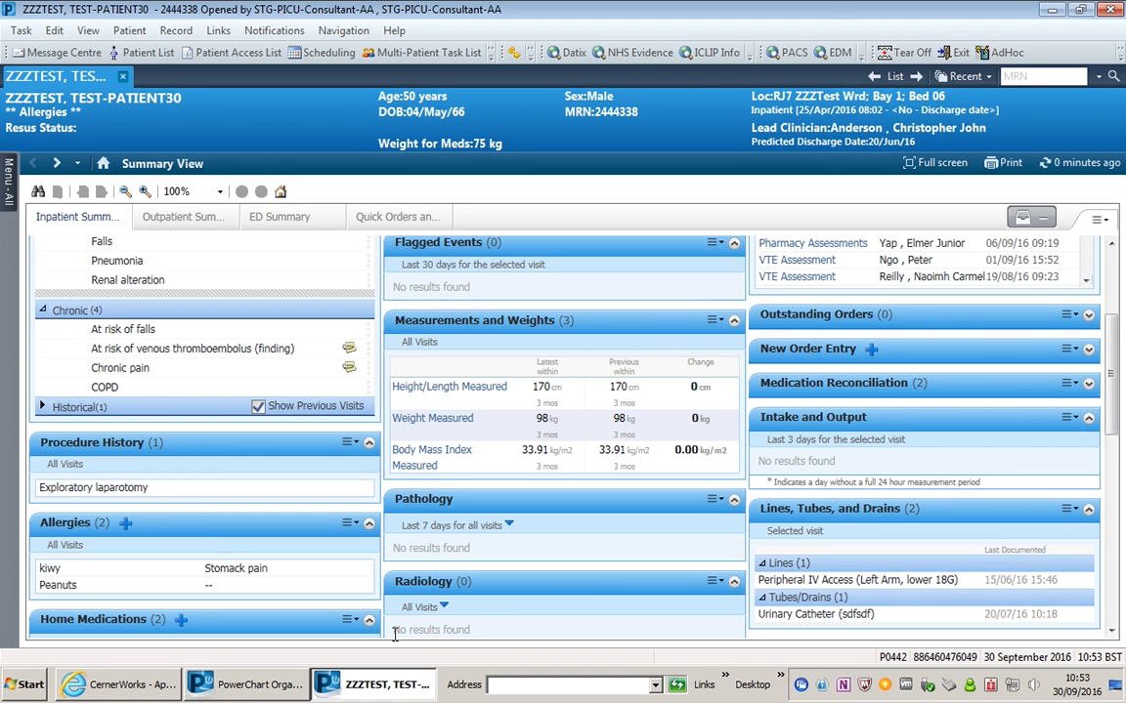
mouse_move(132, 487)
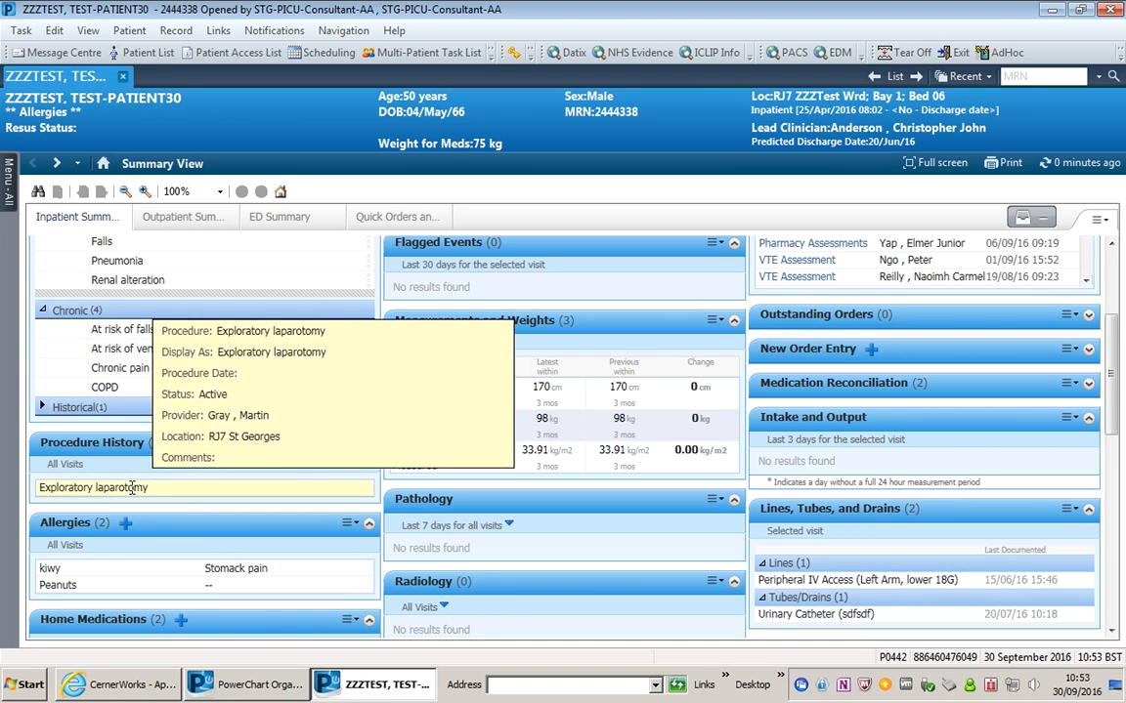